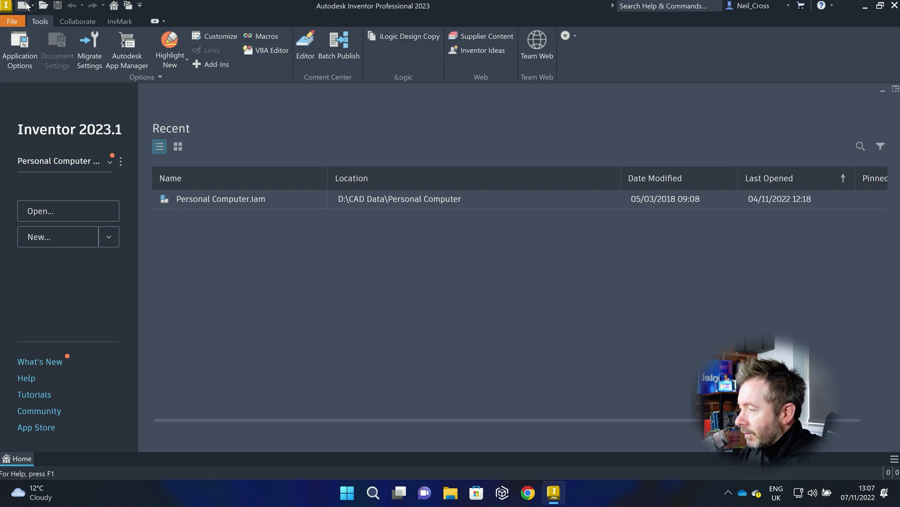
# Start a new part and sketch a 200 mm circle at the origin on the XY plane.
pyautogui.press('Escape')
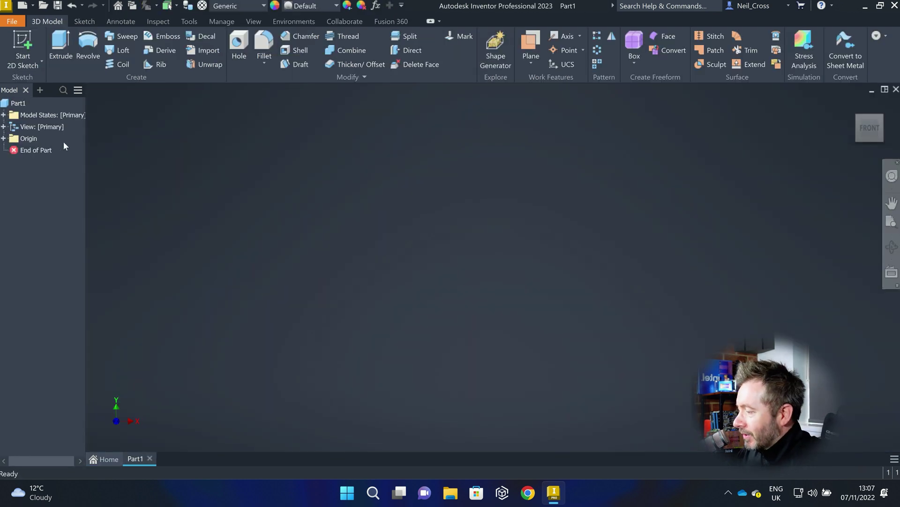
pyautogui.moveTo(86, 141); pyautogui.dragTo(111, 140)
pyautogui.press('s')
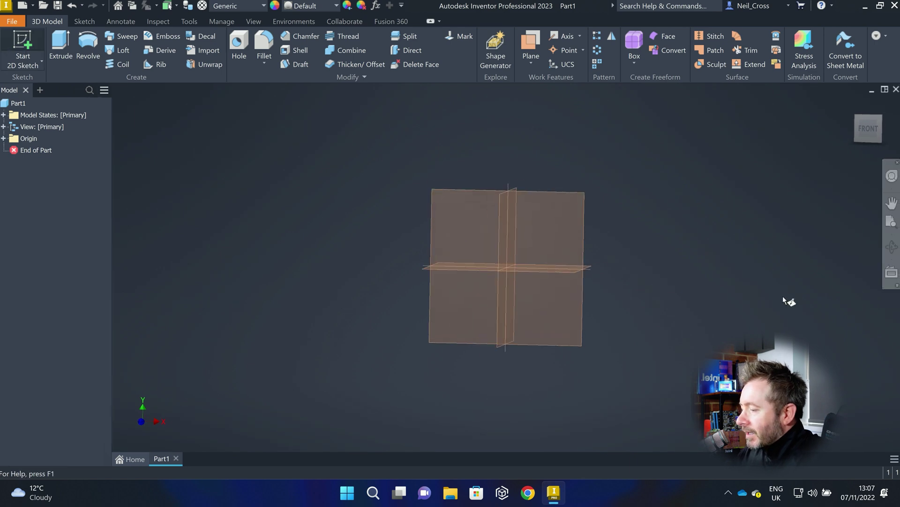
pyautogui.click(434, 203)
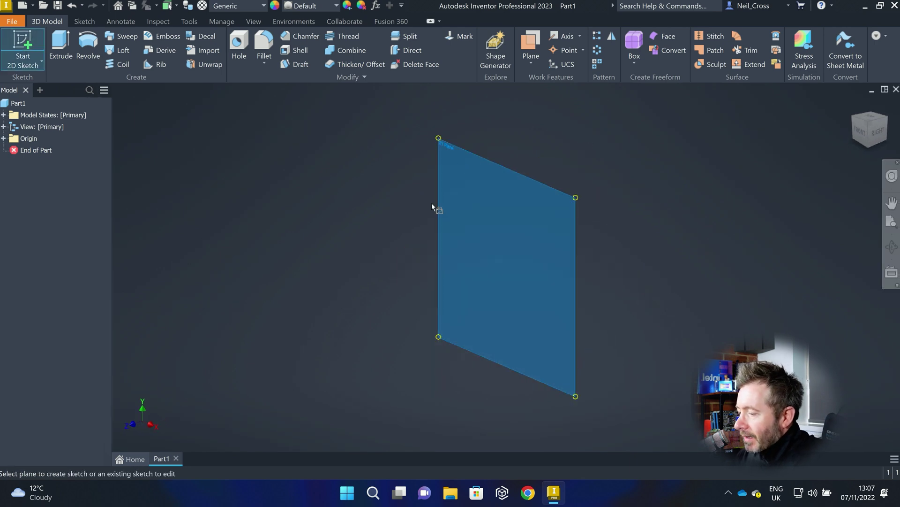
pyautogui.click(87, 52)
pyautogui.click(507, 267)
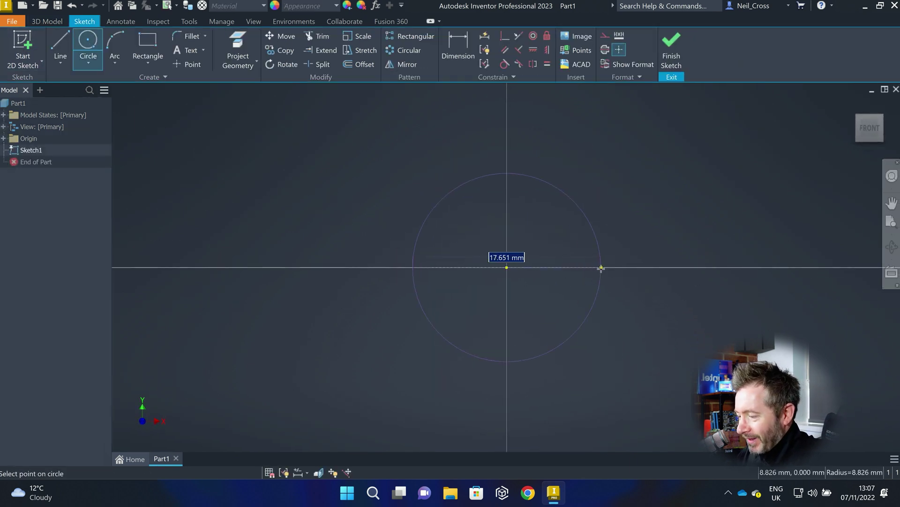
pyautogui.write('200')
pyautogui.press('Return')
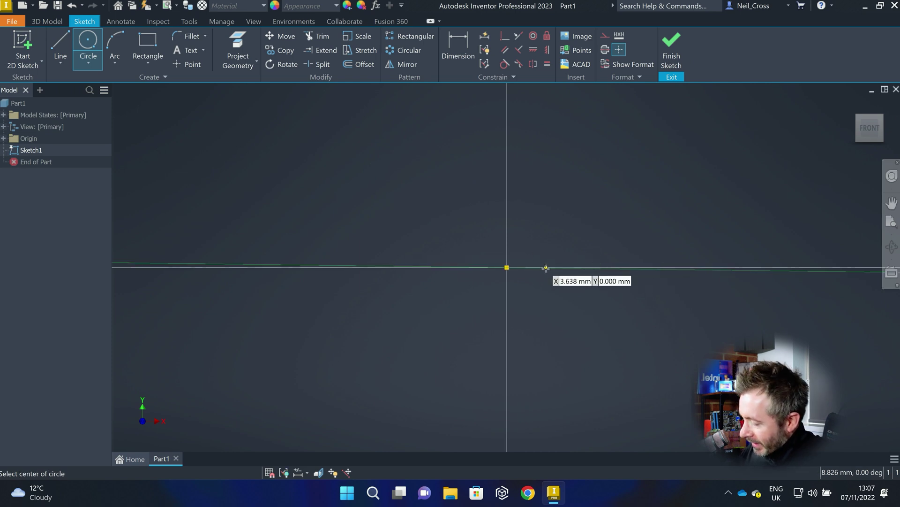
# Finish the sketch and extrude the circle into a solid disc about 43 mm thick.
pyautogui.moveTo(528, 282)
pyautogui.keyDown('shift'); pyautogui.mouseDown(button='middle')
pyautogui.moveTo(541, 217)
pyautogui.moveTo(578, 227)
pyautogui.moveTo(711, 84)
pyautogui.mouseUp(button='middle'); pyautogui.keyUp('shift')
pyautogui.click(672, 56)
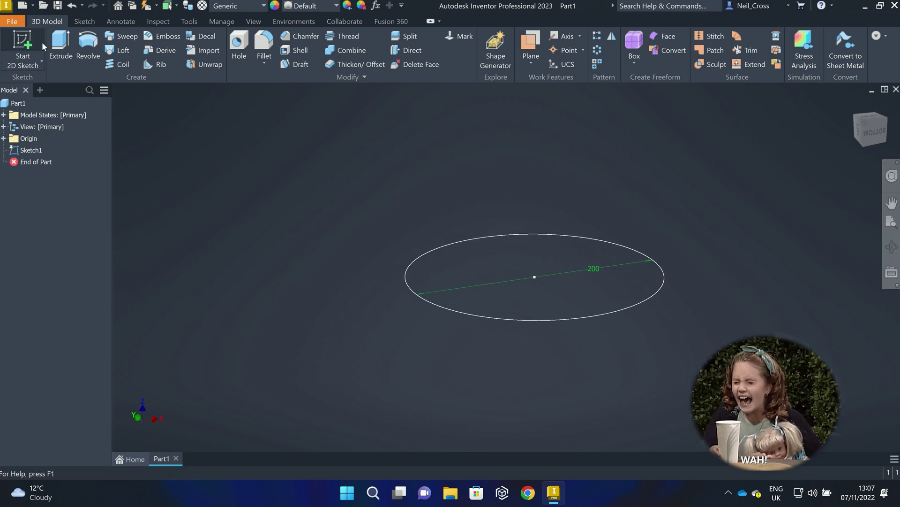
pyautogui.press('e')
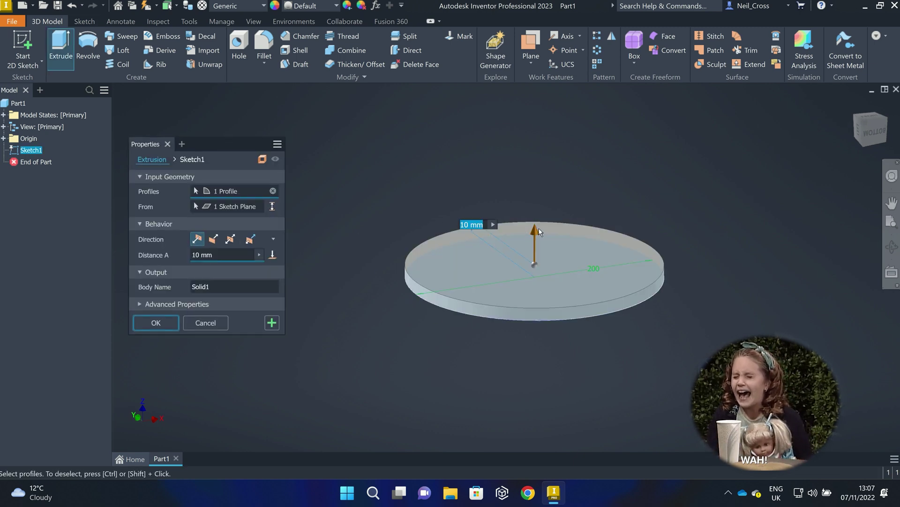
pyautogui.moveTo(532, 229); pyautogui.dragTo(537, 187)
pyautogui.click(141, 322)
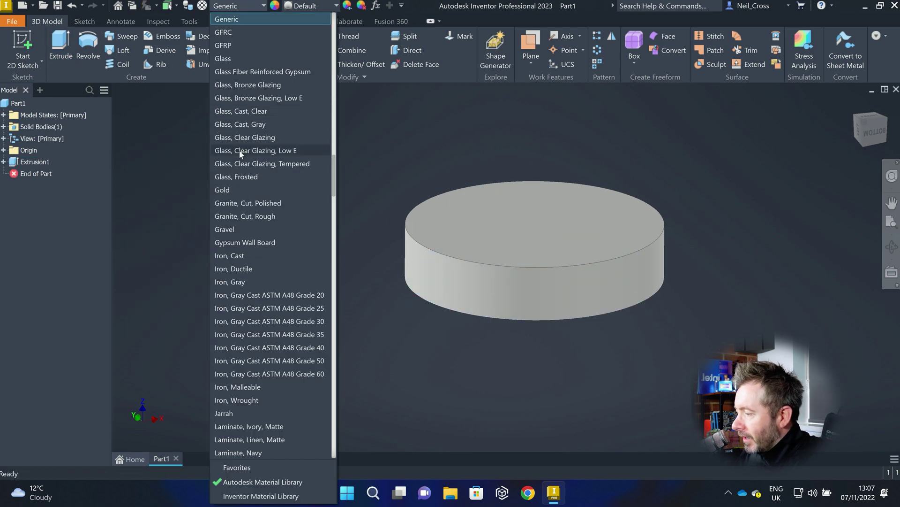
# Set the part's material to Stainless Steel.
pyautogui.scroll(-9, 249, 323)
pyautogui.scroll(-15, 263, 315)
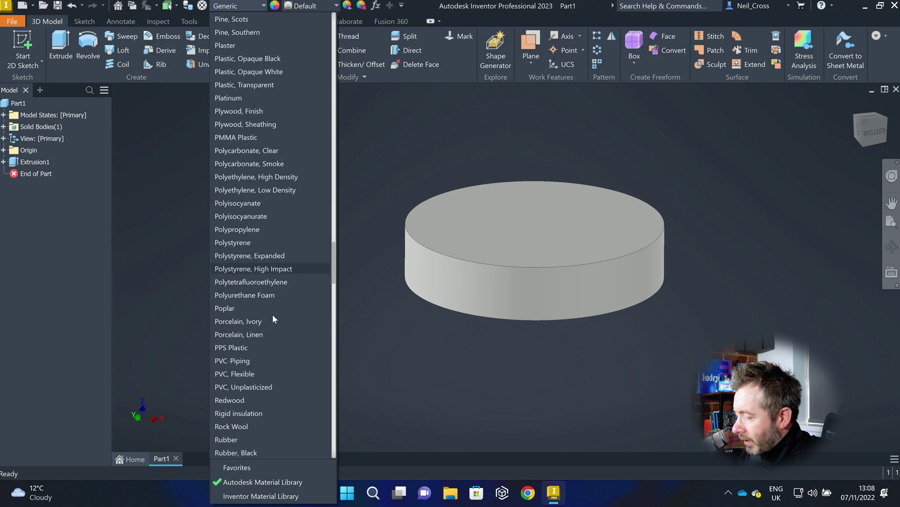
pyautogui.click(278, 308)
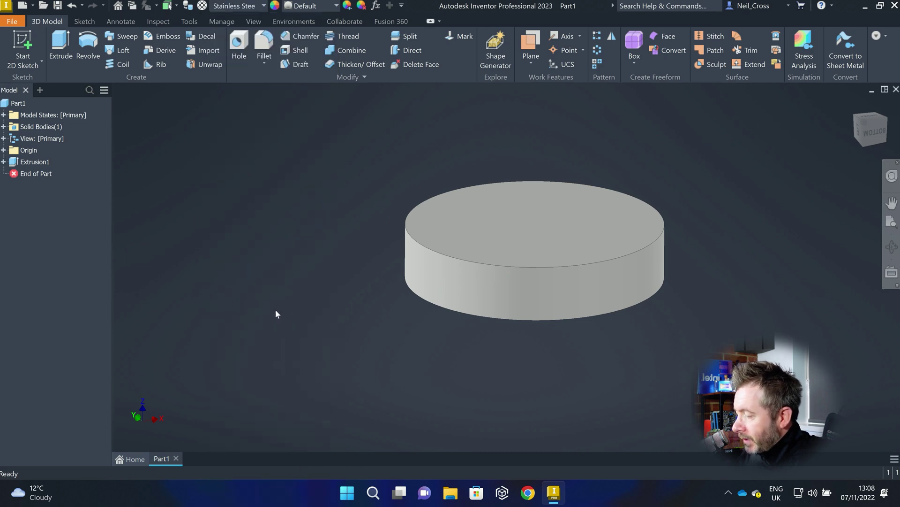
# Save the part to the Desktop as Widget, accepting the location outside the active project.
pyautogui.click(58, 5)
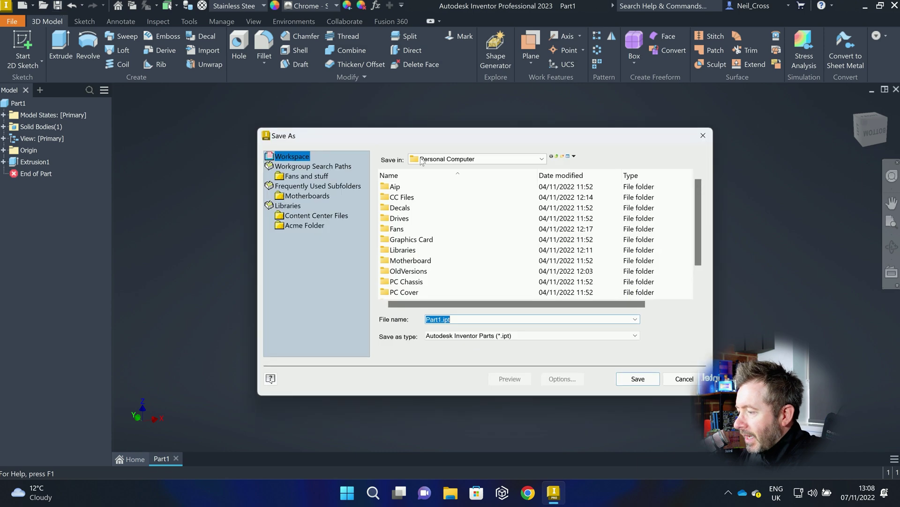
pyautogui.click(471, 160)
pyautogui.click(431, 179)
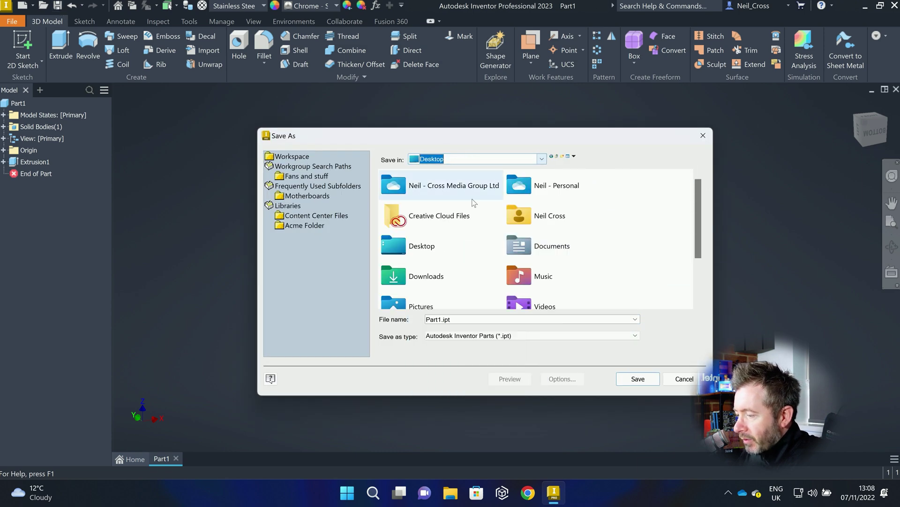
pyautogui.doubleClick(476, 322)
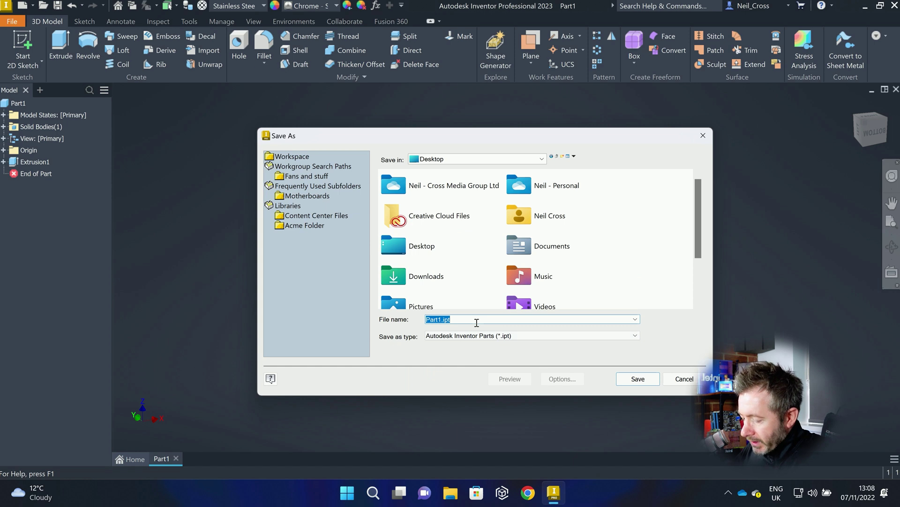
pyautogui.write('Widget')
pyautogui.press('Return')
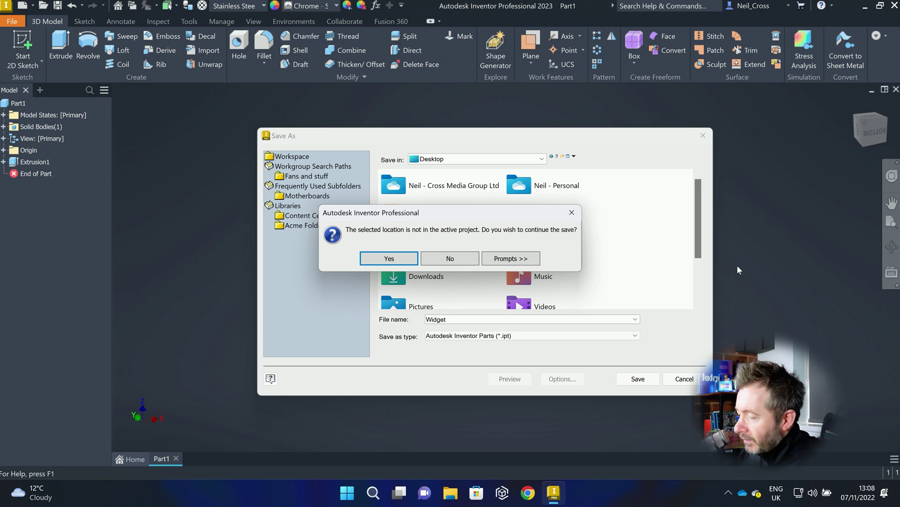
pyautogui.click(366, 261)
pyautogui.scroll(3, 549, 260)
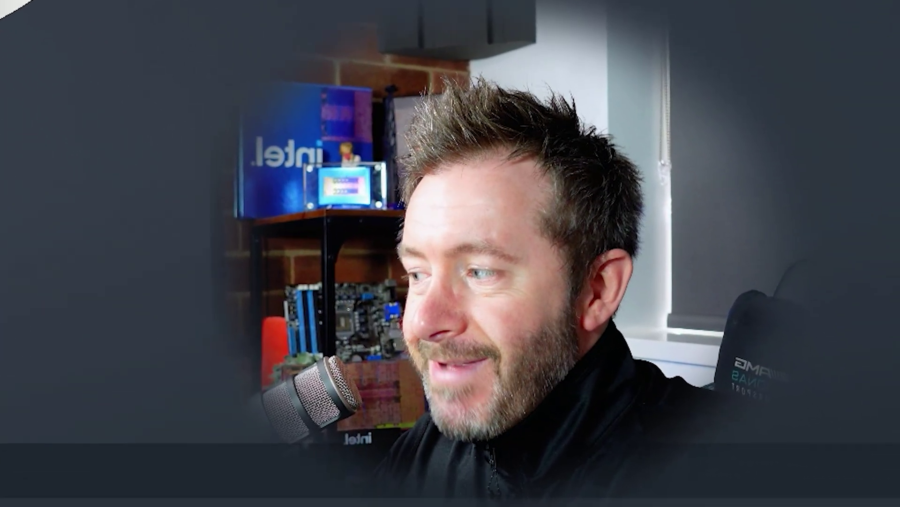
# Start a General Note with the ISO annotation standard and place it in the viewport.
pyautogui.click(121, 21)
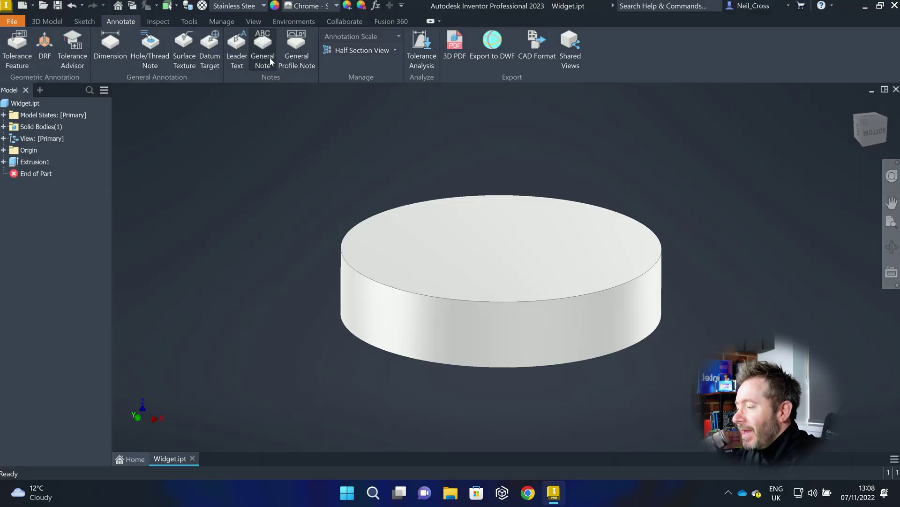
pyautogui.click(269, 55)
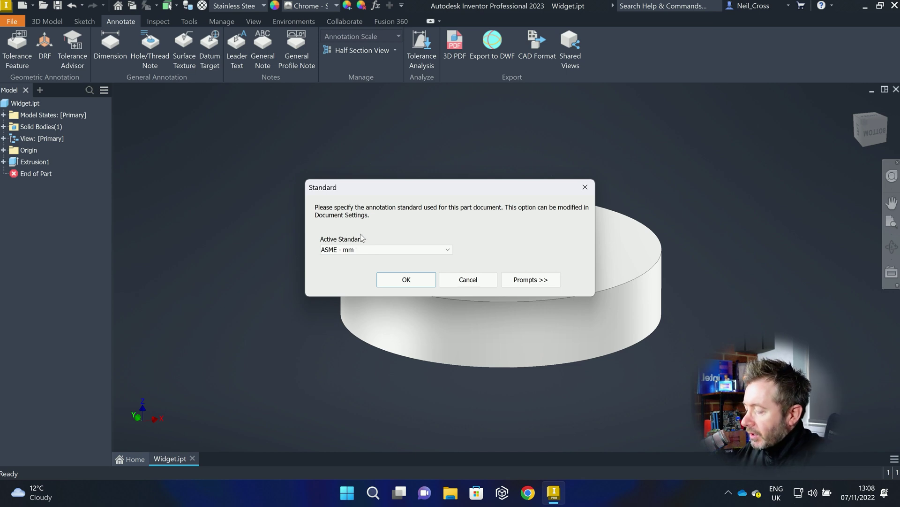
pyautogui.click(358, 253)
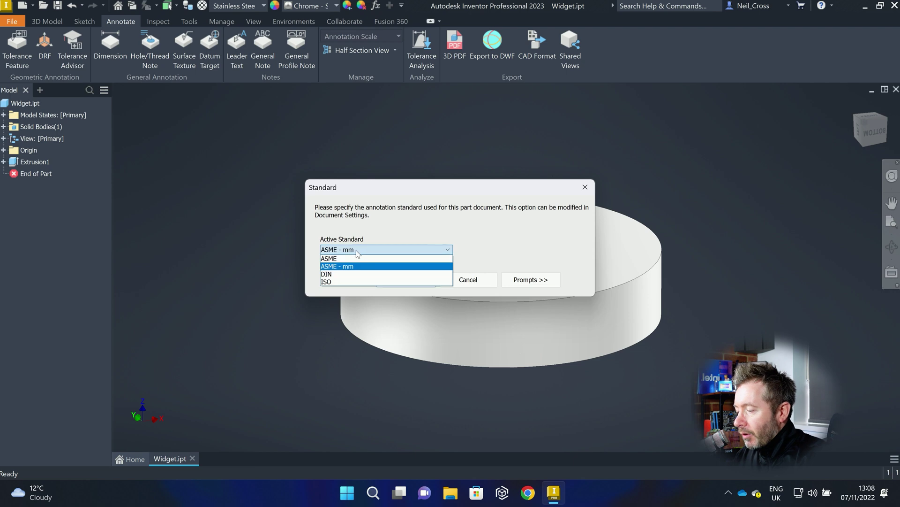
pyautogui.click(334, 282)
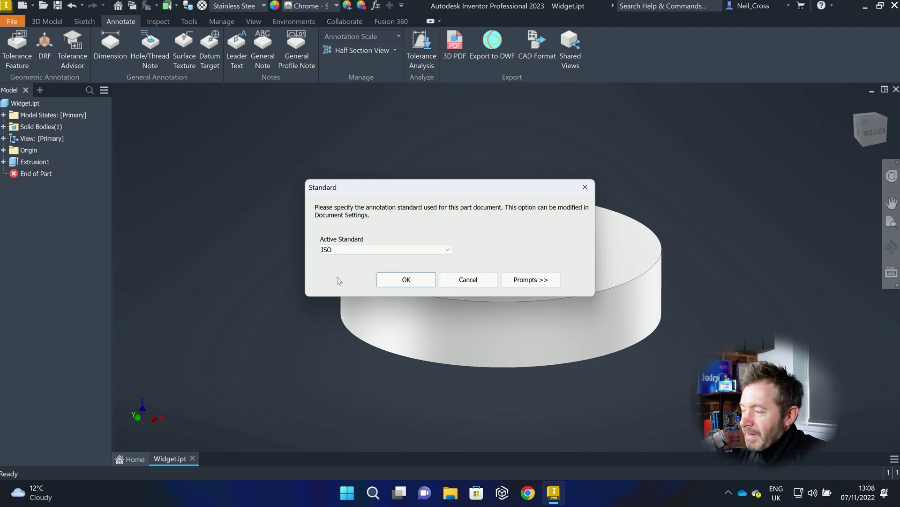
pyautogui.click(395, 278)
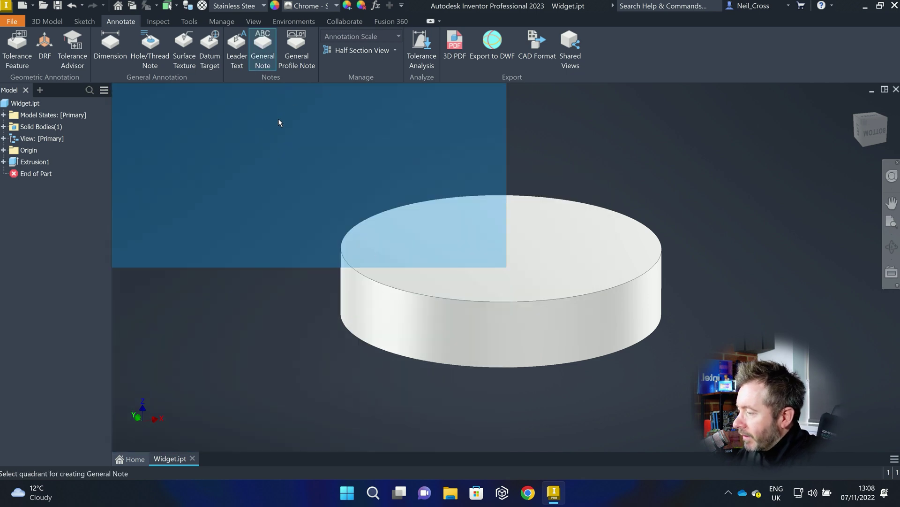
pyautogui.click(396, 180)
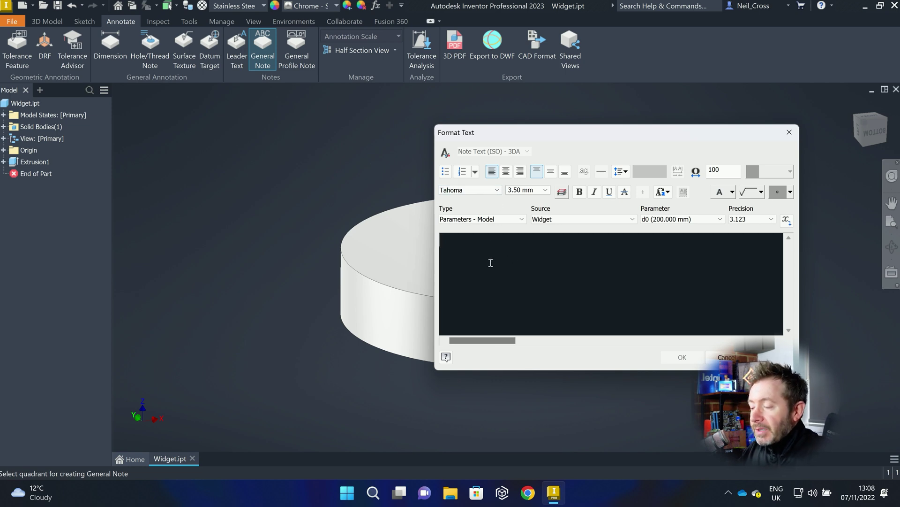
# Insert PART NUMBER and MATERIAL from Standard iProperties into the note.
pyautogui.click(493, 219)
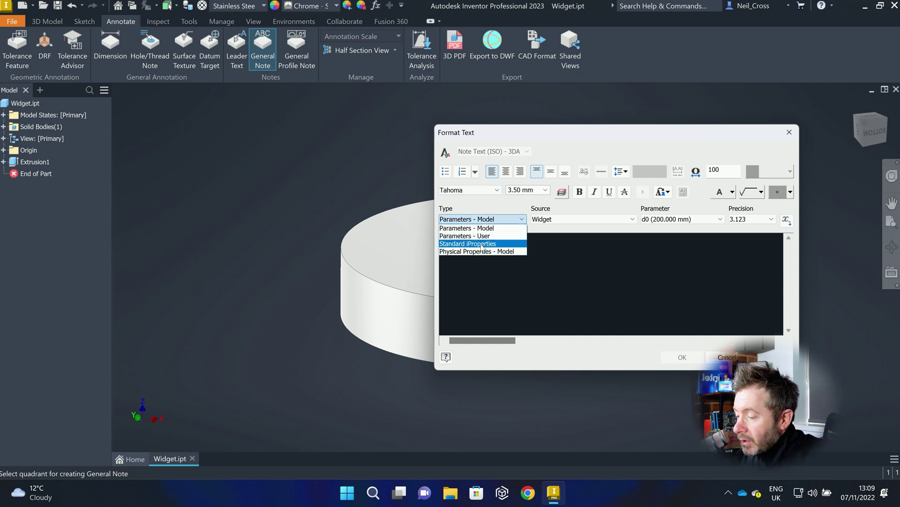
pyautogui.click(482, 243)
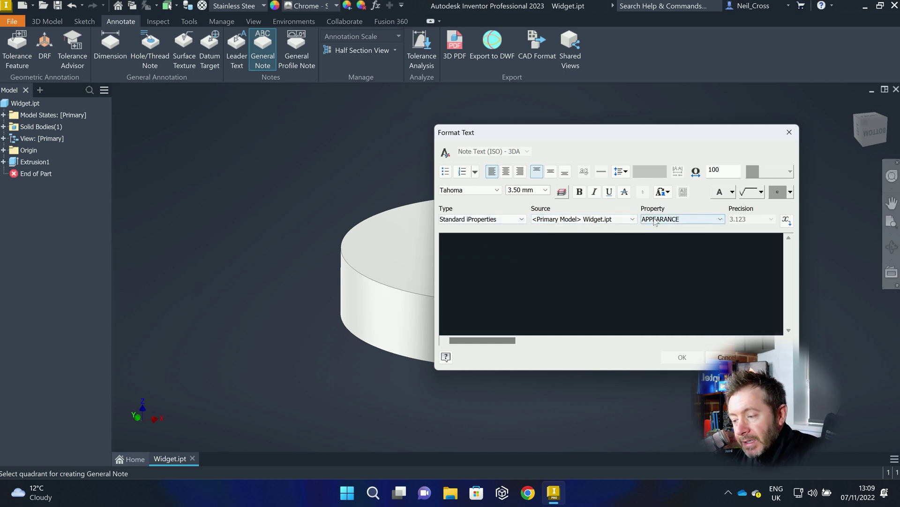
pyautogui.click(659, 219)
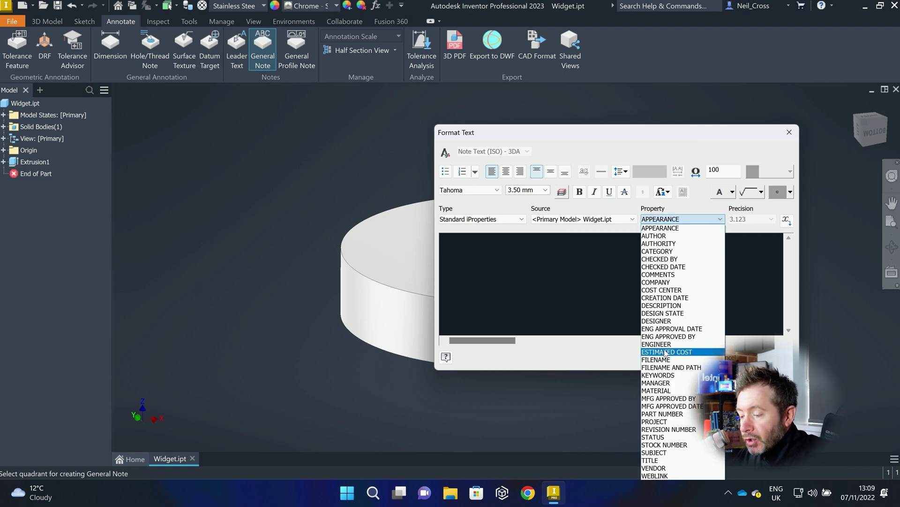
pyautogui.click(656, 414)
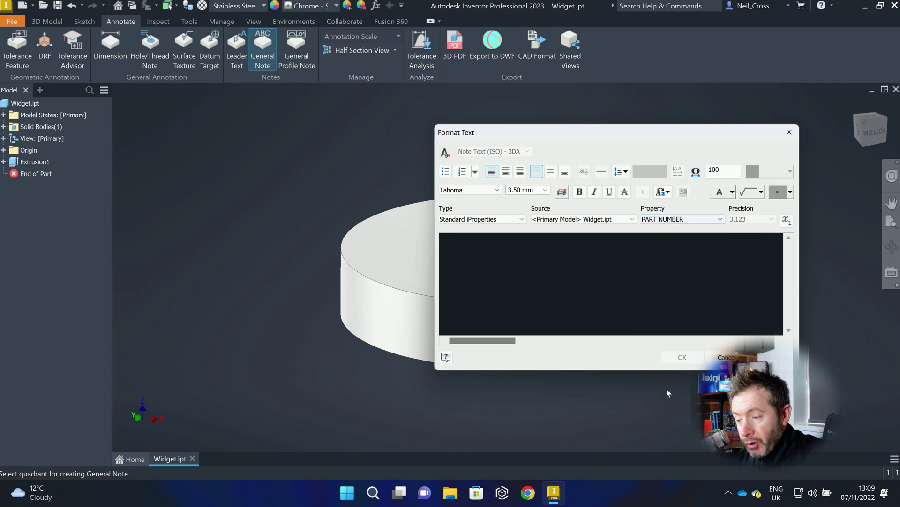
pyautogui.click(786, 219)
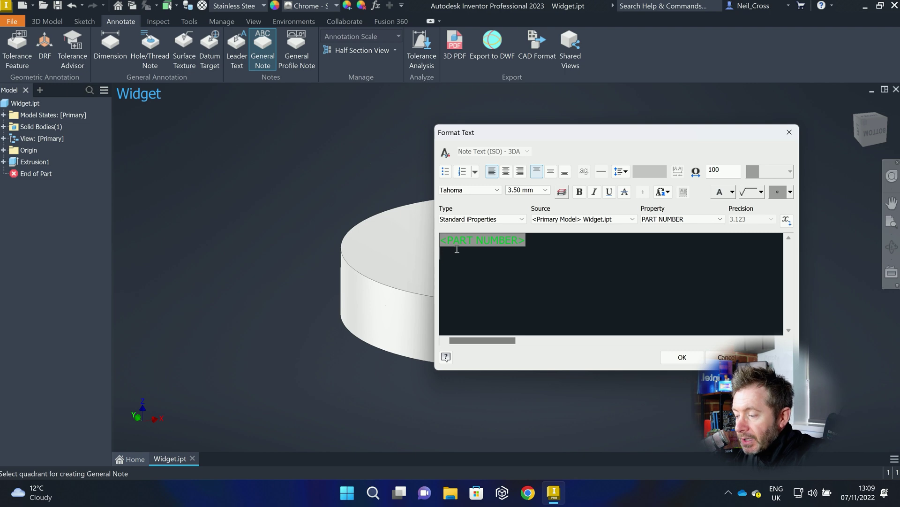
pyautogui.click(681, 219)
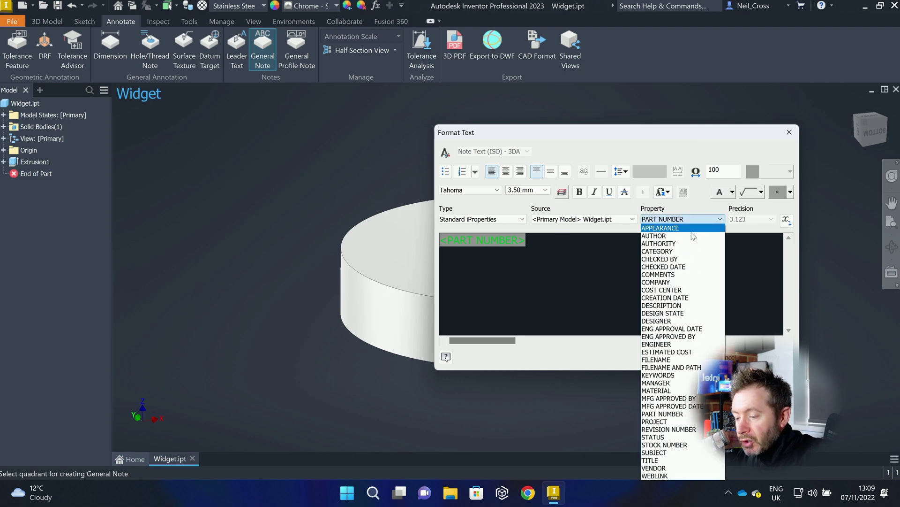
pyautogui.click(666, 390)
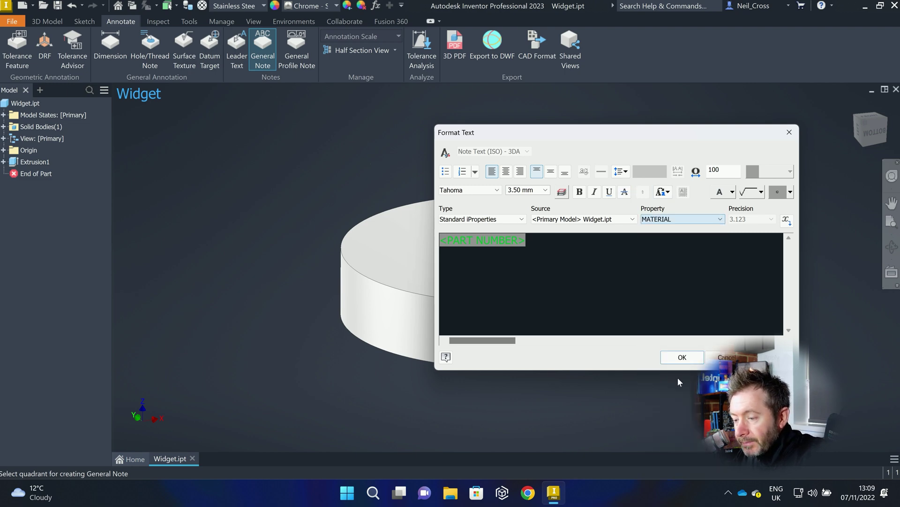
pyautogui.click(787, 220)
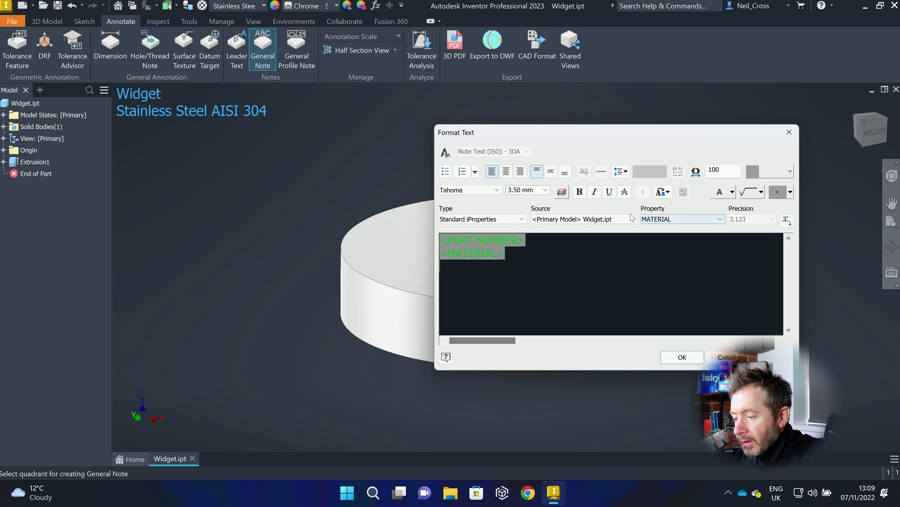
# Insert MASS from Physical Properties - Model as the note's next line.
pyautogui.click(488, 220)
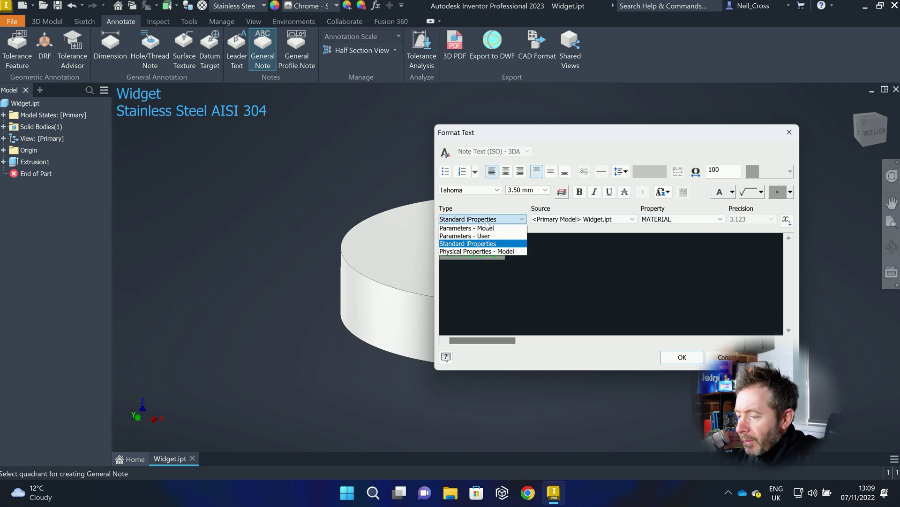
pyautogui.click(467, 252)
pyautogui.click(666, 219)
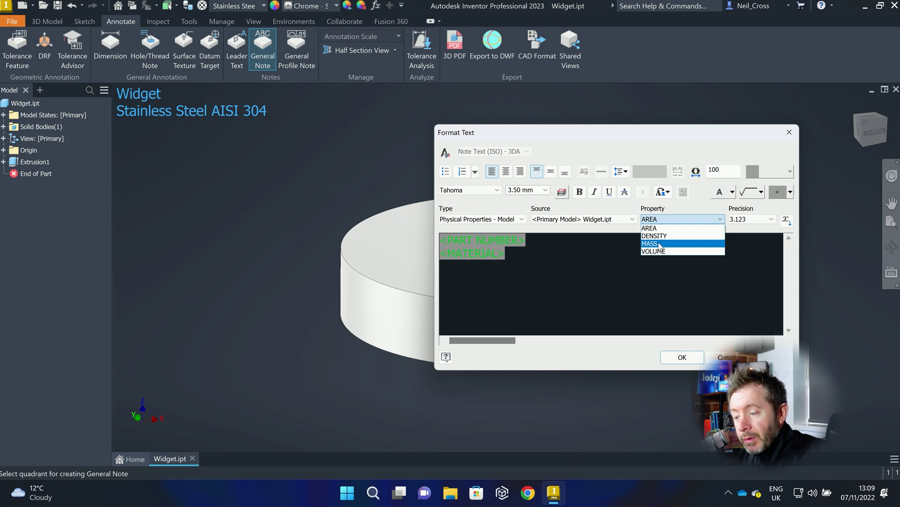
pyautogui.click(659, 244)
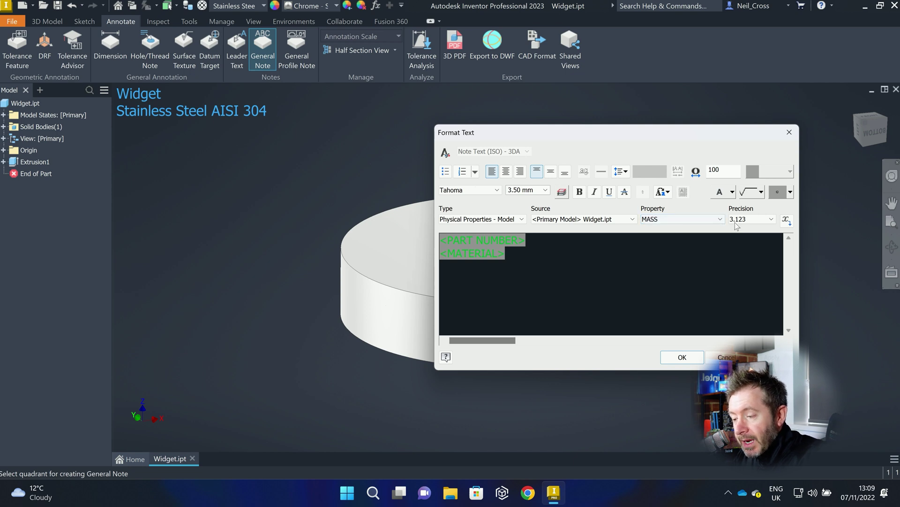
pyautogui.click(786, 220)
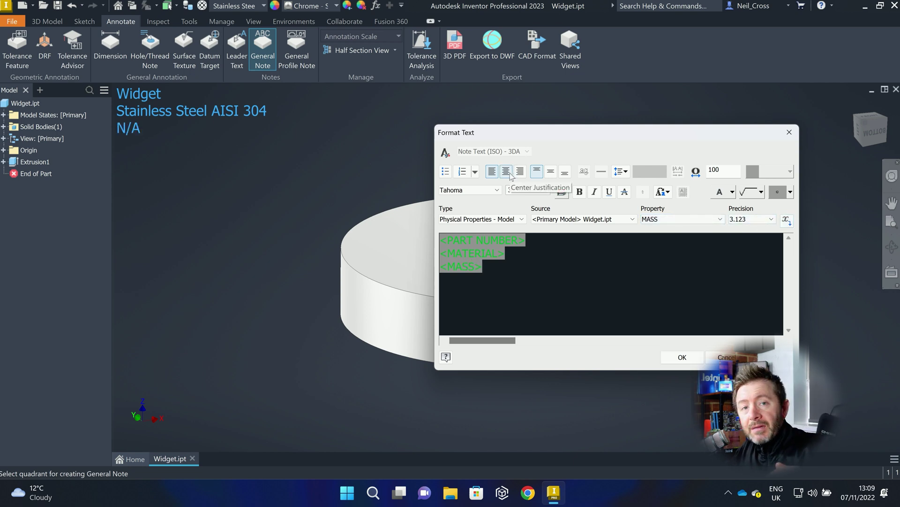
# Select all three note lines and set their text size to 2 mm.
pyautogui.click(495, 266)
pyautogui.moveTo(488, 266); pyautogui.dragTo(523, 216)
pyautogui.doubleClick(520, 189)
pyautogui.write('2mm')
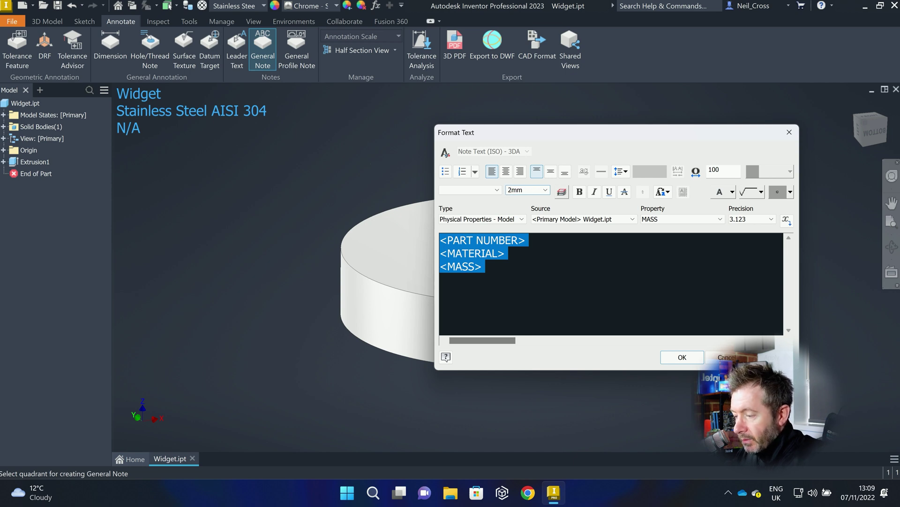
pyautogui.press('Return')
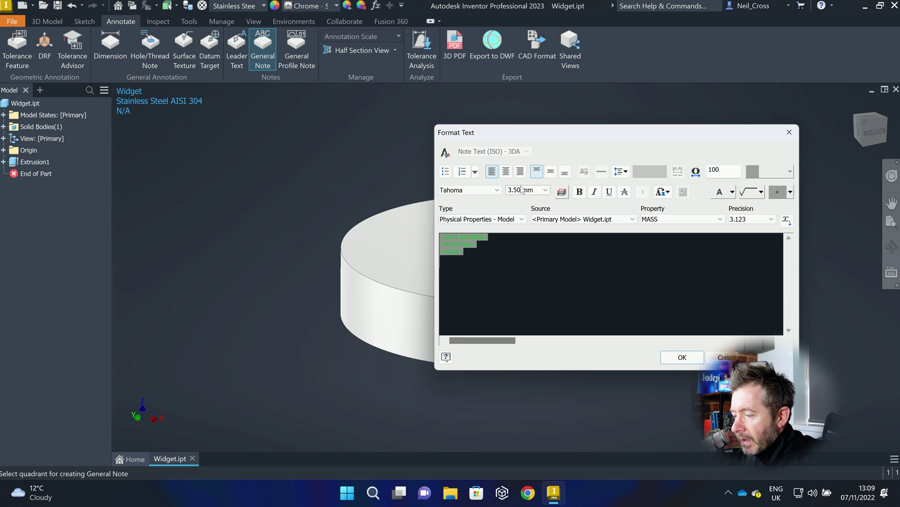
# Change the note text size to 5 mm and place the note on the part.
pyautogui.moveTo(521, 190); pyautogui.dragTo(492, 190)
pyautogui.write('5')
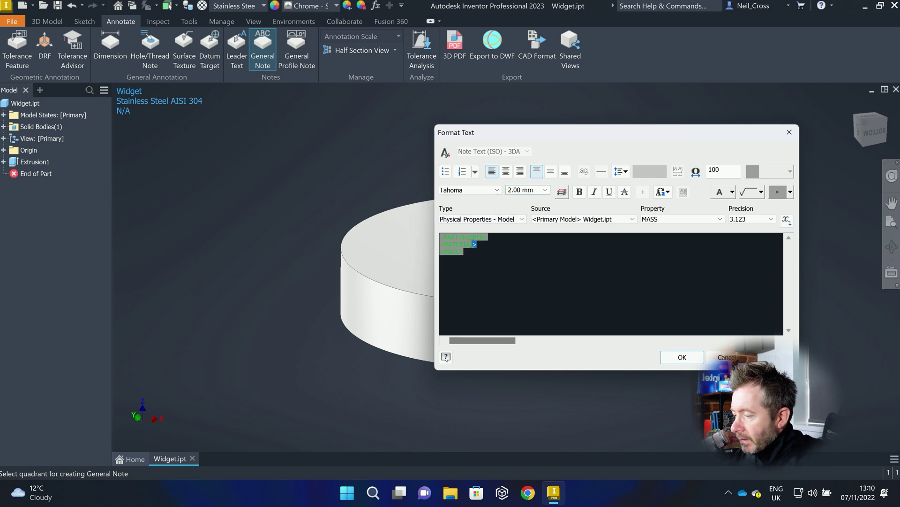
pyautogui.click(478, 259)
pyautogui.moveTo(474, 255); pyautogui.dragTo(469, 252)
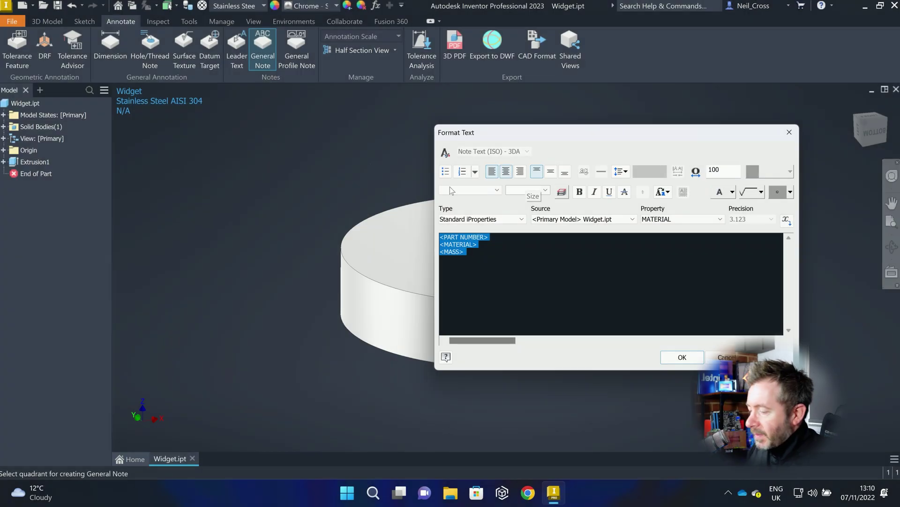
pyautogui.write('5')
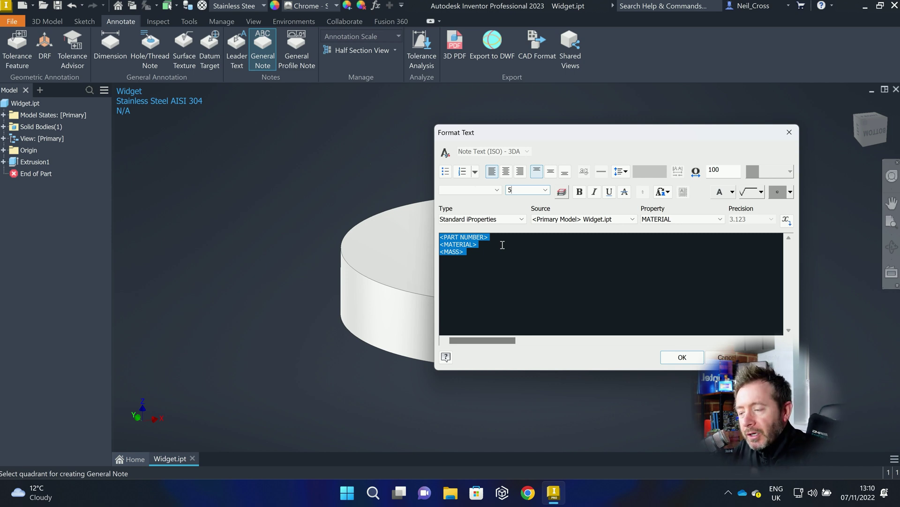
pyautogui.press('Return')
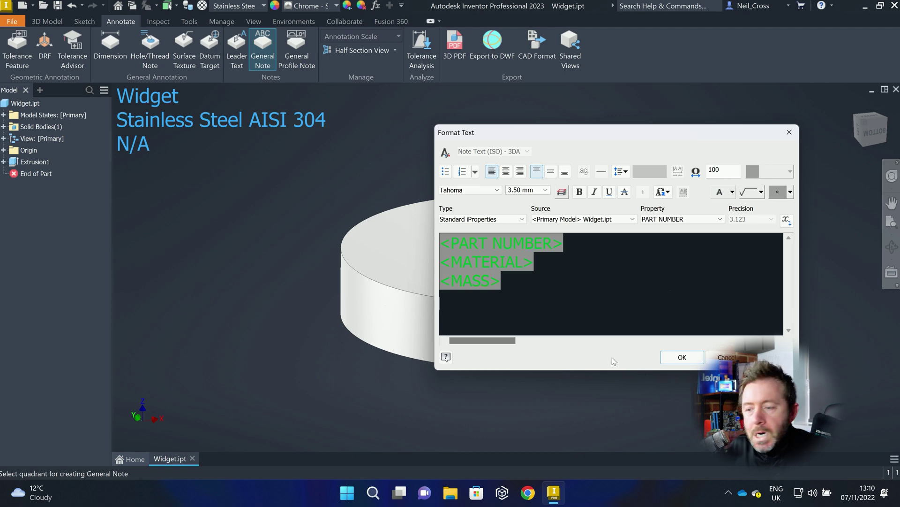
pyautogui.click(683, 357)
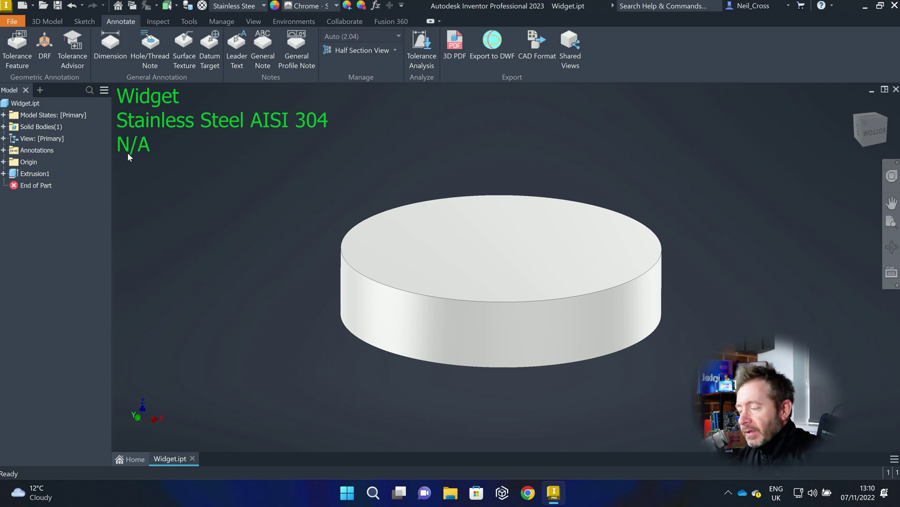
# Open Application Options from Tools and tick Update physical properties on save.
pyautogui.click(12, 21)
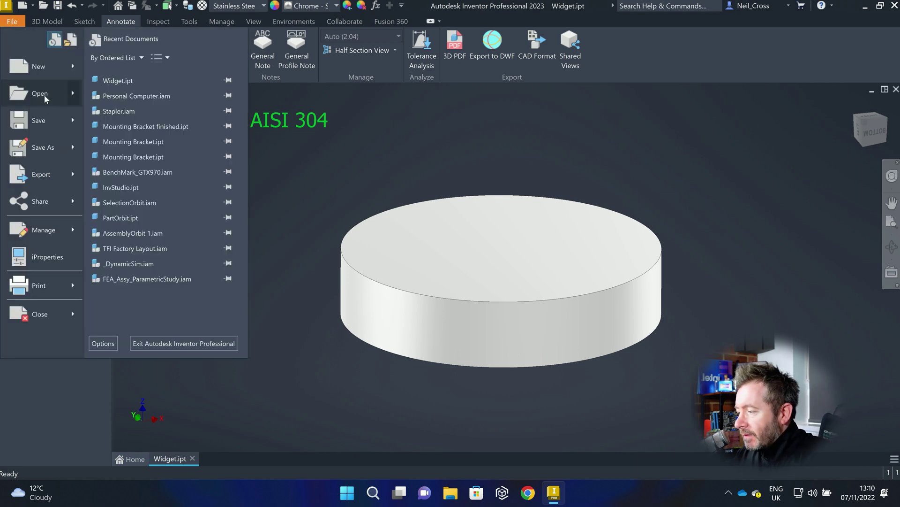
pyautogui.click(103, 344)
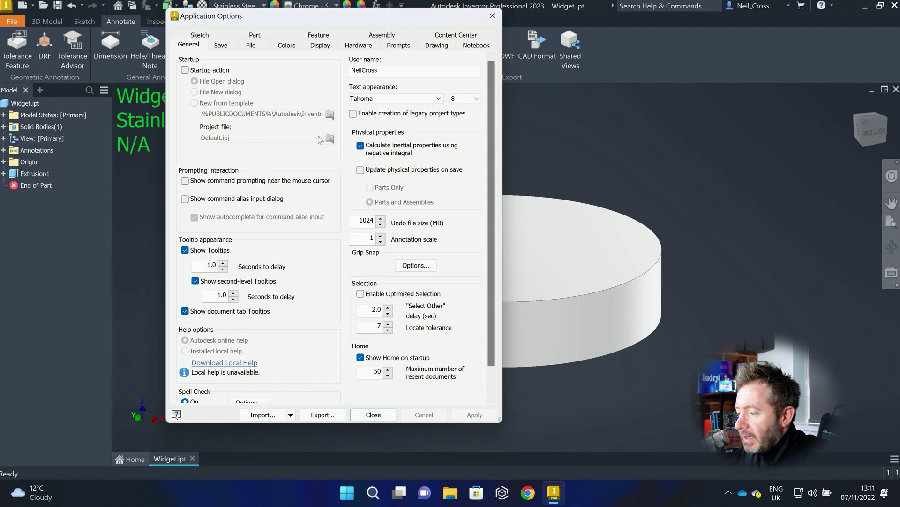
pyautogui.click(492, 16)
pyautogui.click(12, 21)
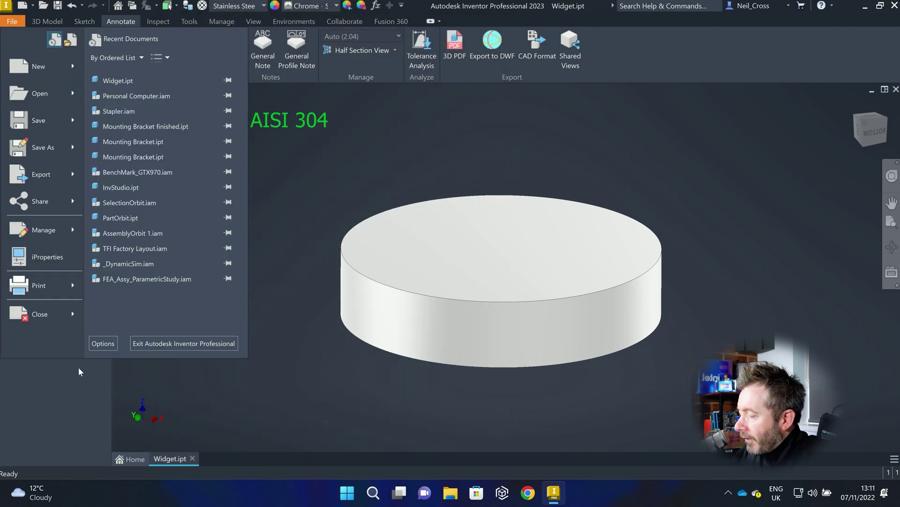
pyautogui.click(258, 279)
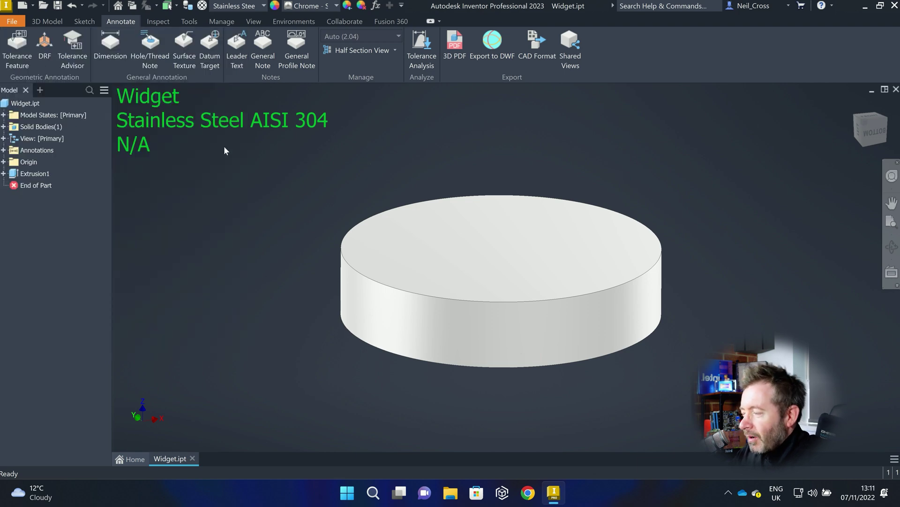
pyautogui.click(189, 21)
pyautogui.click(169, 51)
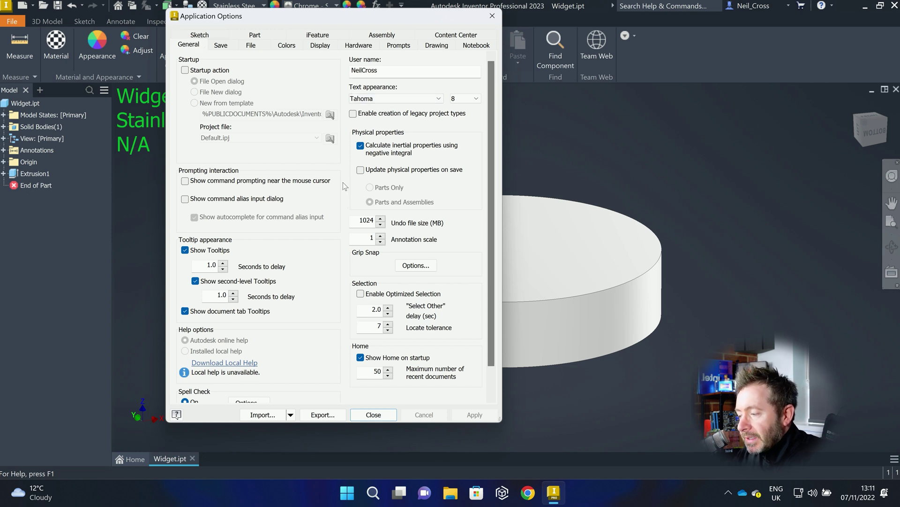
pyautogui.click(385, 171)
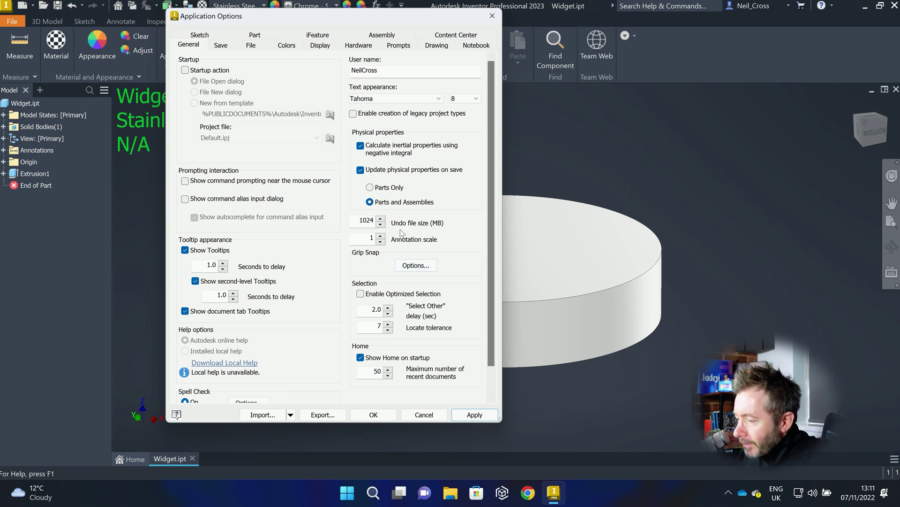
# Set the undo file size to 8191 MB after an out-of-range value is rejected.
pyautogui.doubleClick(356, 220)
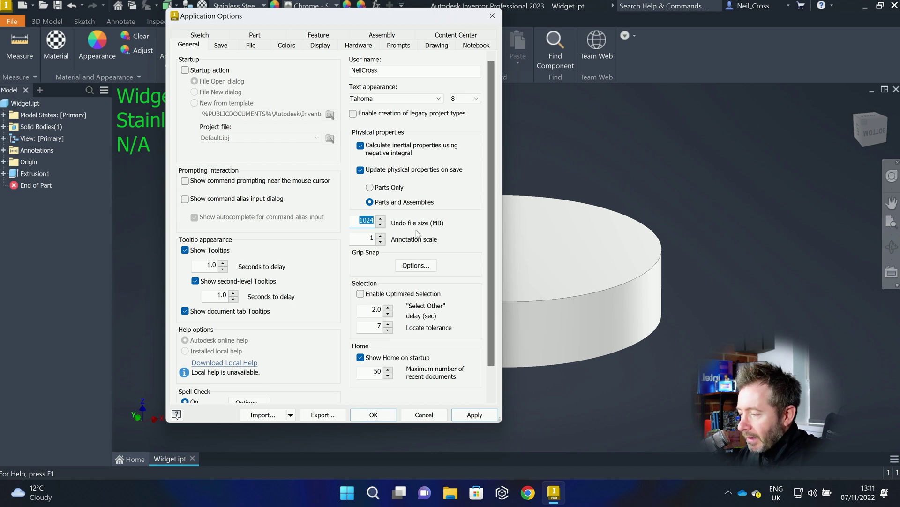
pyautogui.write('9999')
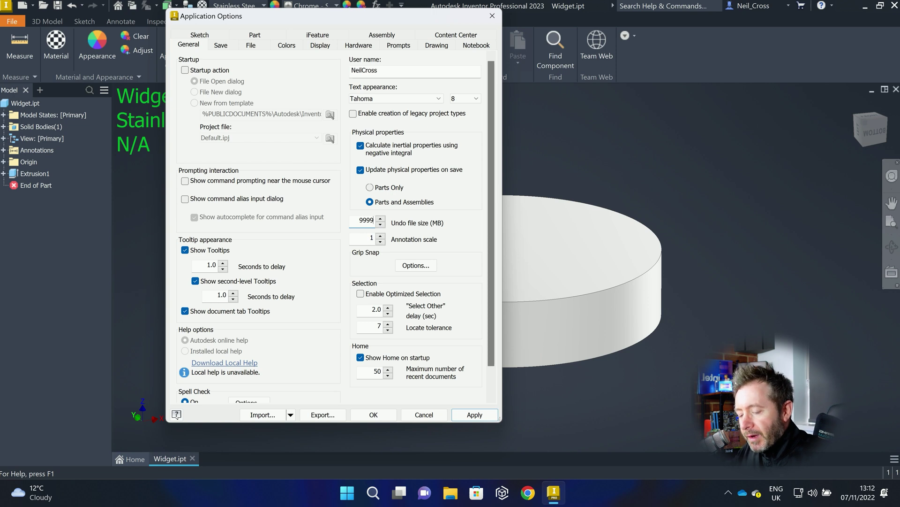
pyautogui.press('Return')
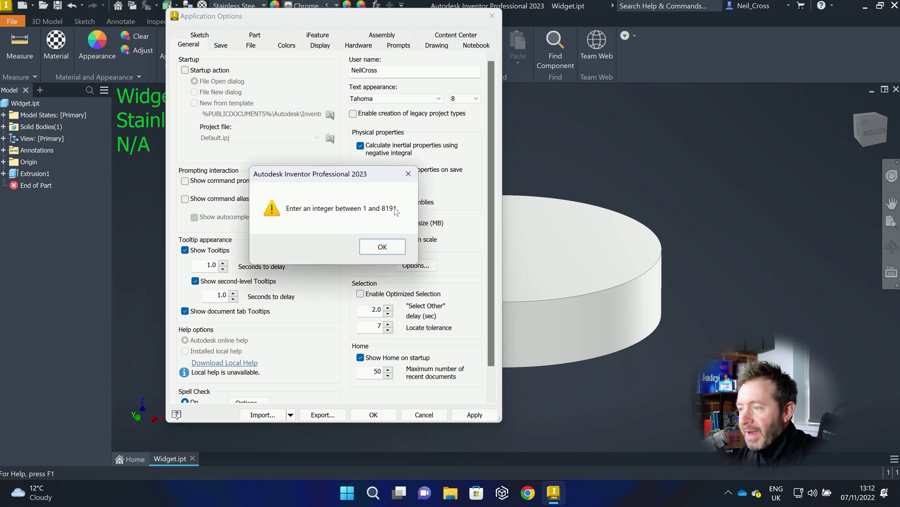
pyautogui.click(367, 248)
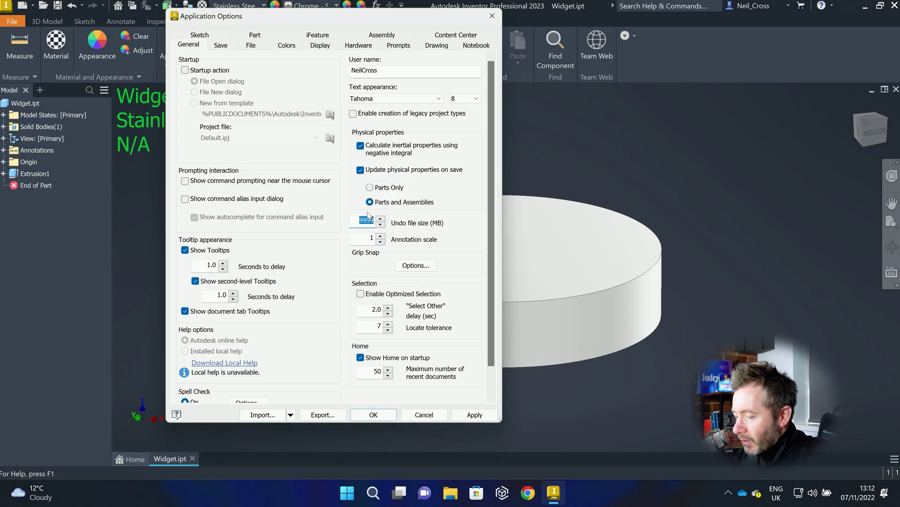
pyautogui.write('8191')
pyautogui.press('Return')
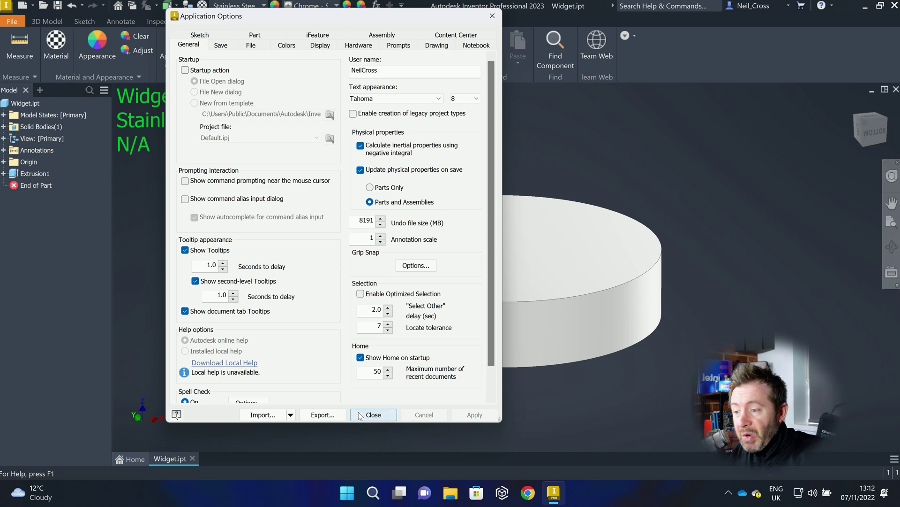
# Close Application Options and sketch a centred circle on the disc's top face.
pyautogui.click(361, 415)
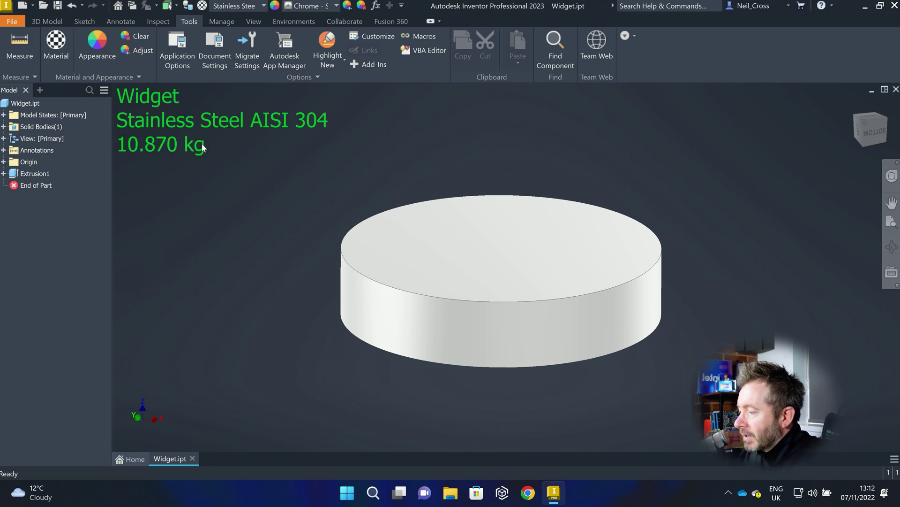
pyautogui.click(34, 21)
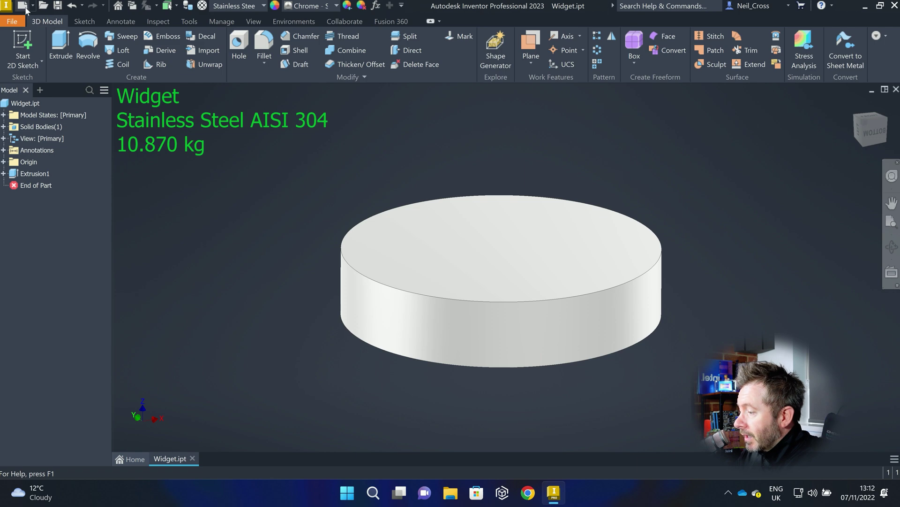
pyautogui.click(23, 5)
pyautogui.press('Escape')
pyautogui.click(22, 47)
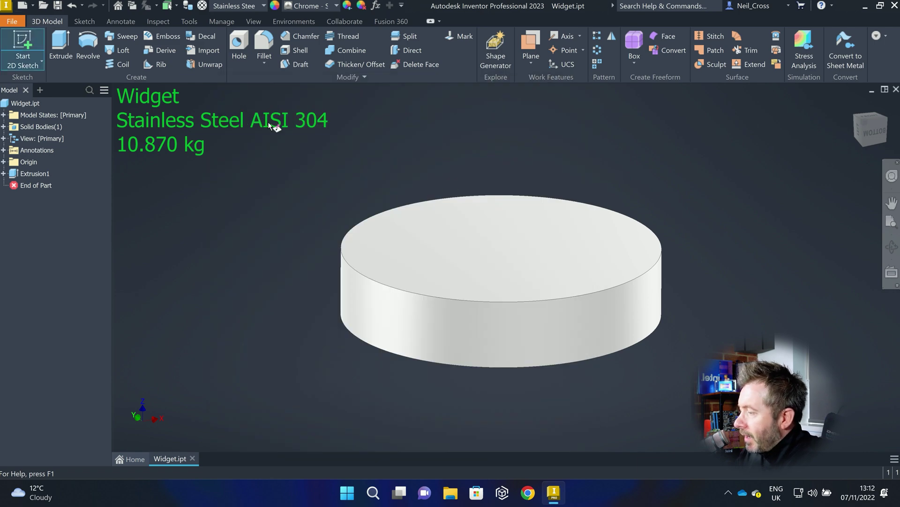
pyautogui.click(452, 225)
pyautogui.click(96, 41)
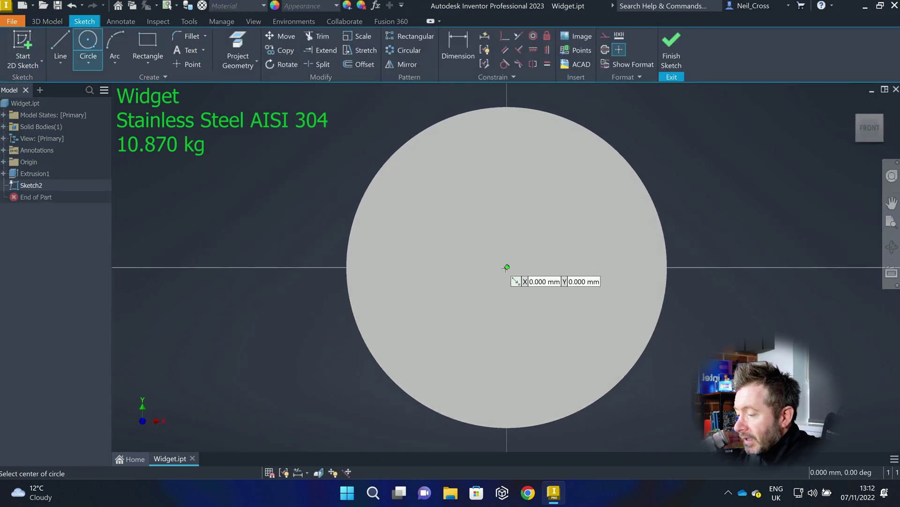
pyautogui.click(507, 268)
pyautogui.click(559, 233)
pyautogui.click(674, 61)
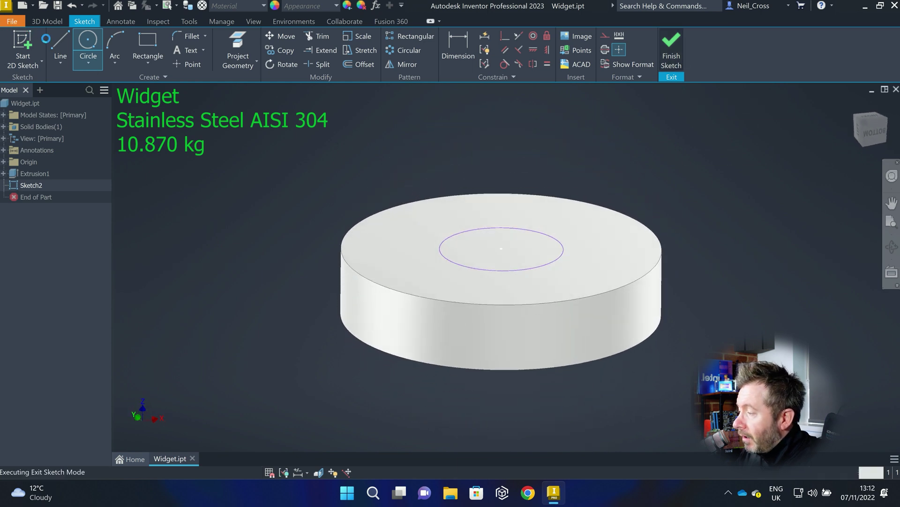
# Extrude the circle as a cut through the disc to make the hole.
pyautogui.click(68, 43)
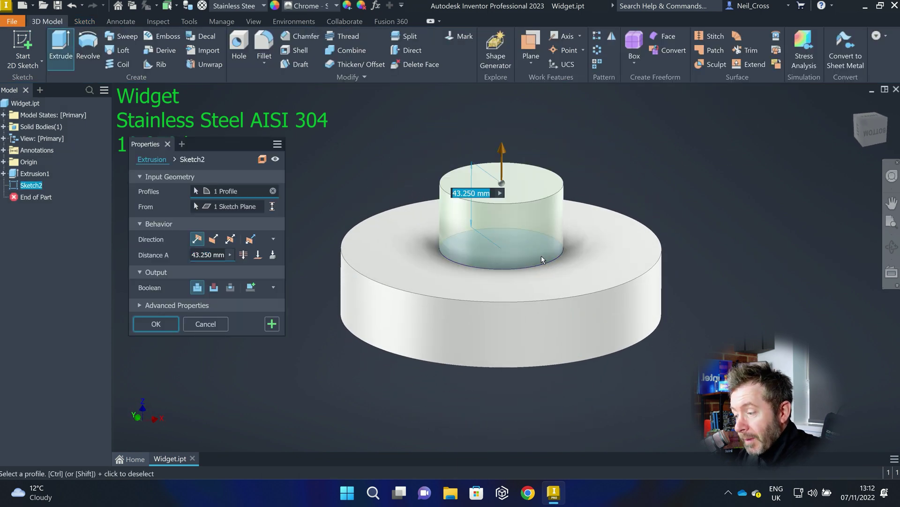
pyautogui.moveTo(508, 168); pyautogui.dragTo(501, 376)
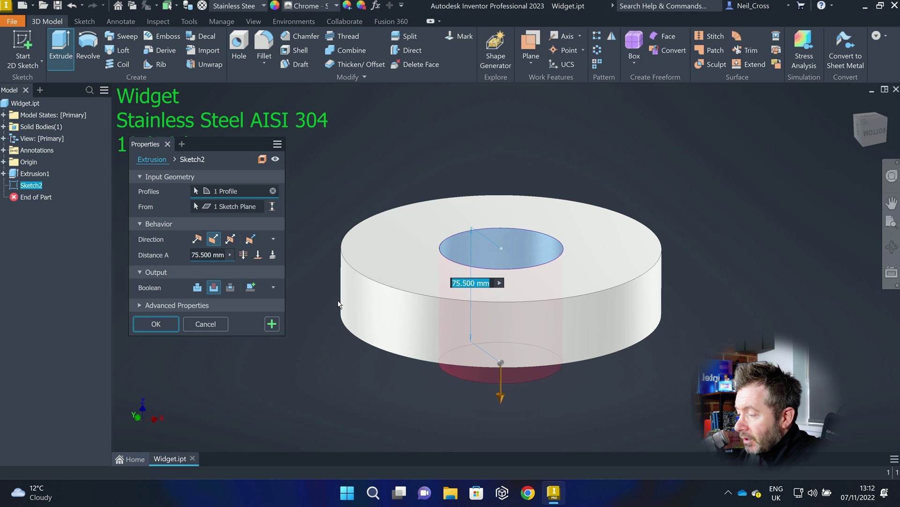
pyautogui.click(156, 324)
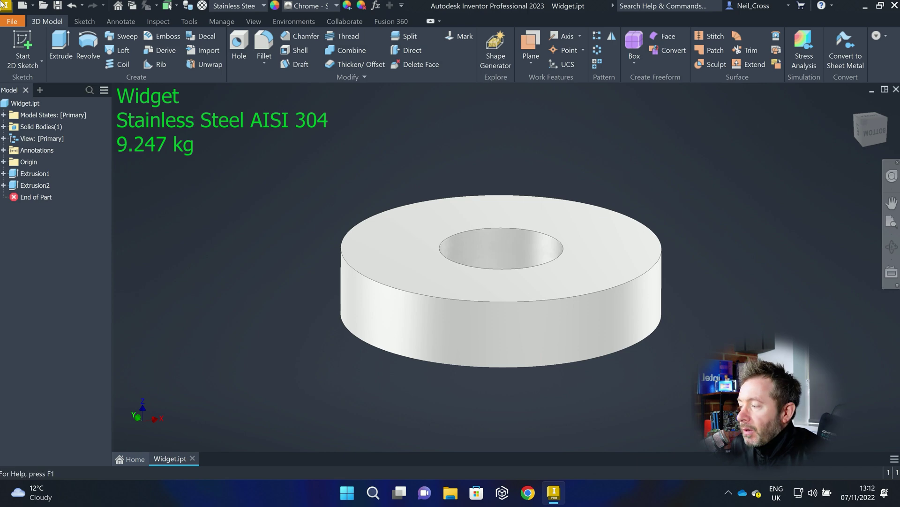
pyautogui.click(22, 5)
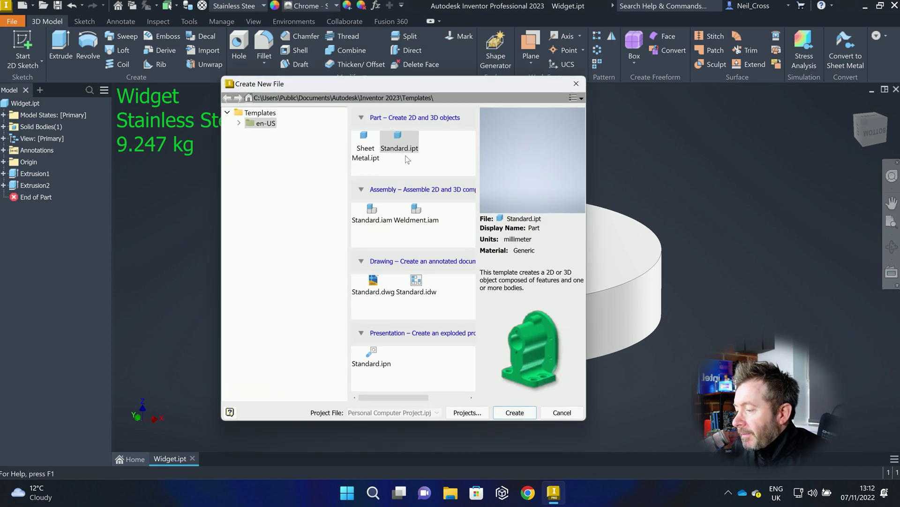
pyautogui.doubleClick(403, 146)
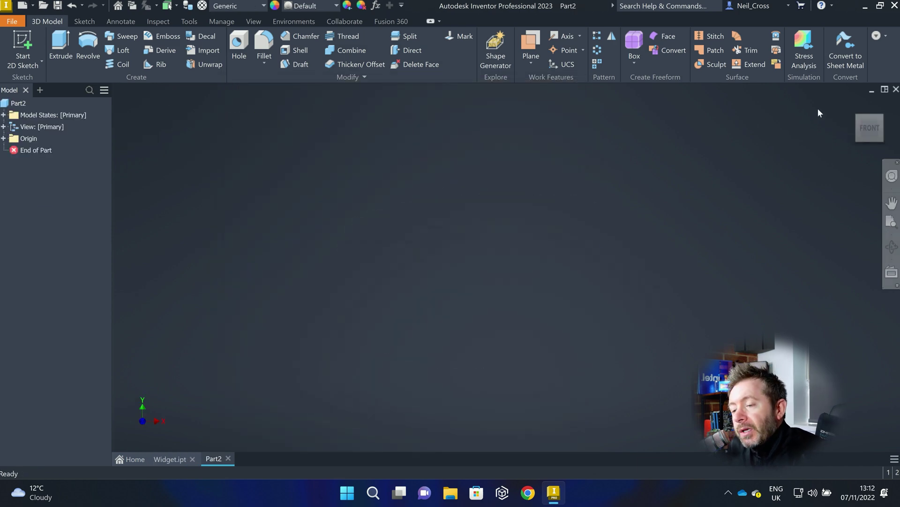
pyautogui.click(896, 89)
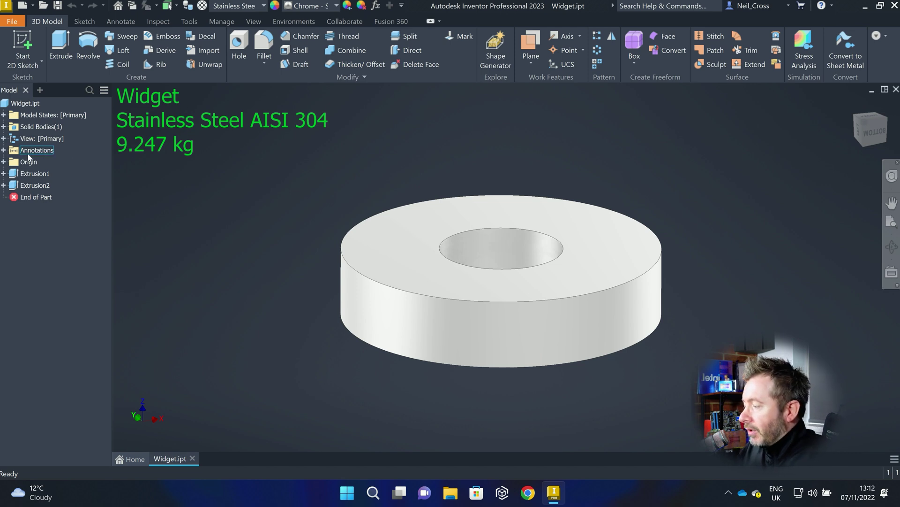
pyautogui.click(3, 150)
pyautogui.rightClick(40, 164)
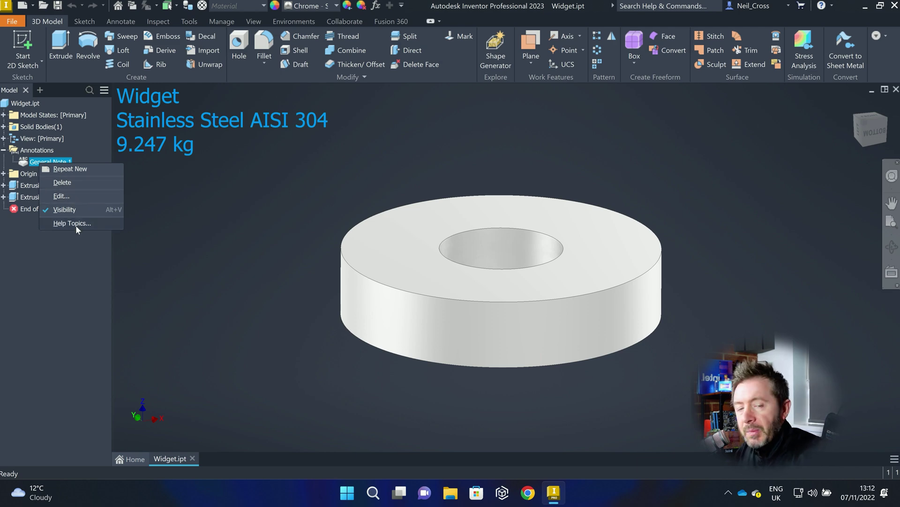
pyautogui.click(179, 197)
pyautogui.click(27, 7)
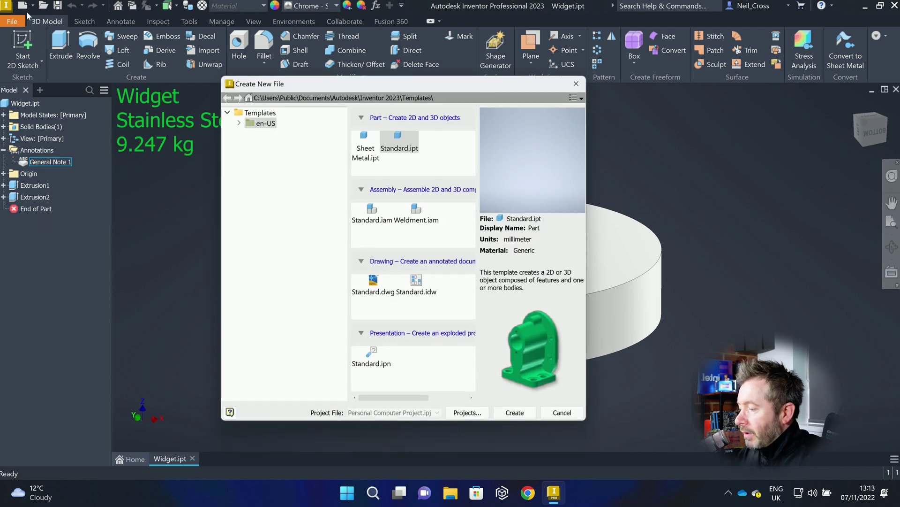
pyautogui.press('Escape')
pyautogui.click(43, 6)
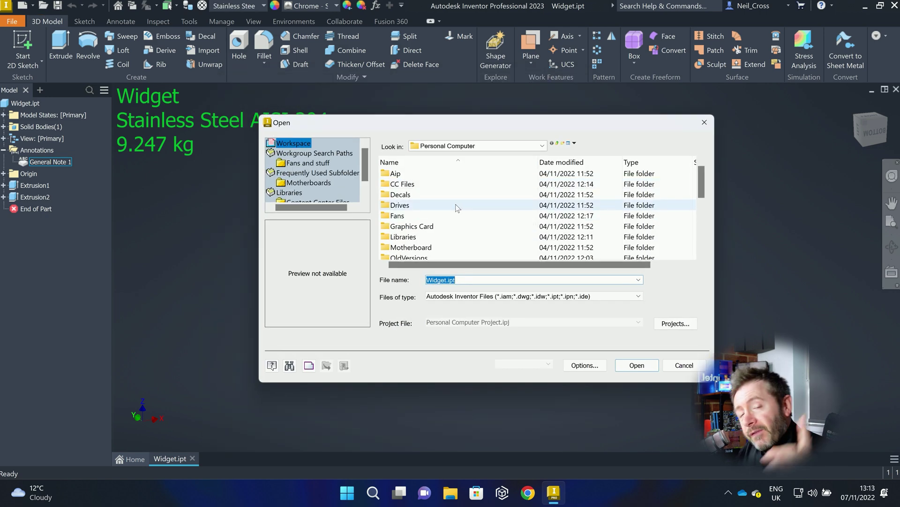
pyautogui.press('Escape')
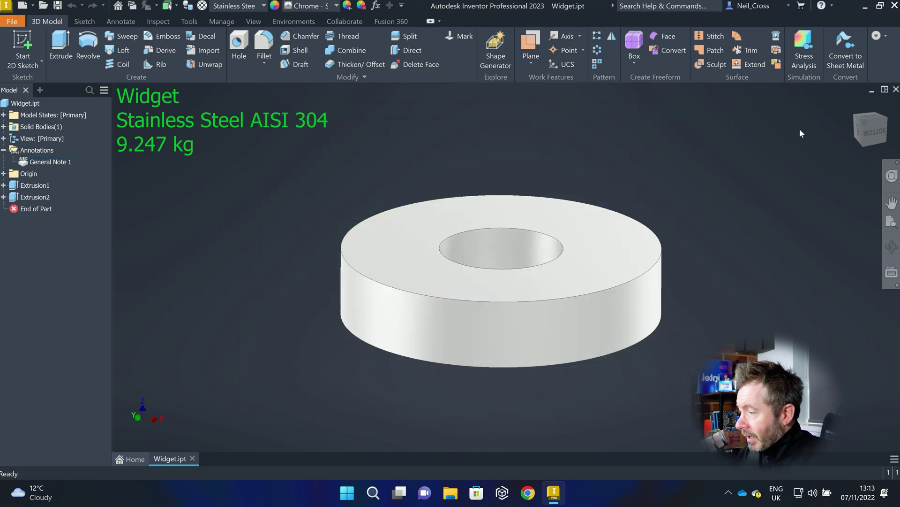
# Close Widget.ipt and expand Folder Options in the active project's settings.
pyautogui.click(896, 89)
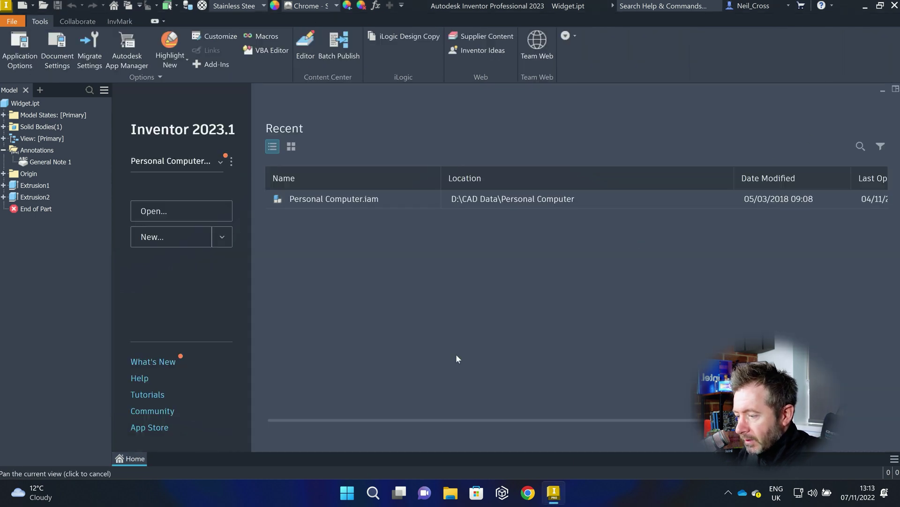
pyautogui.click(118, 163)
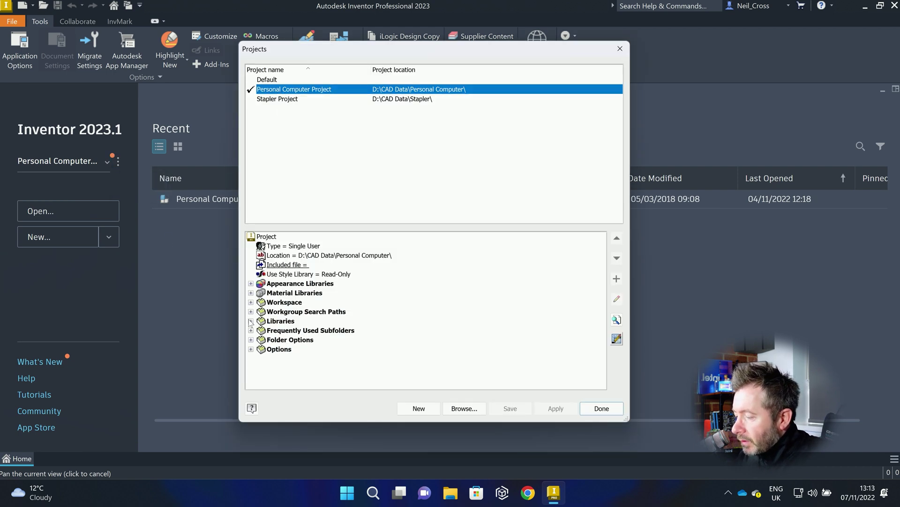
pyautogui.click(251, 340)
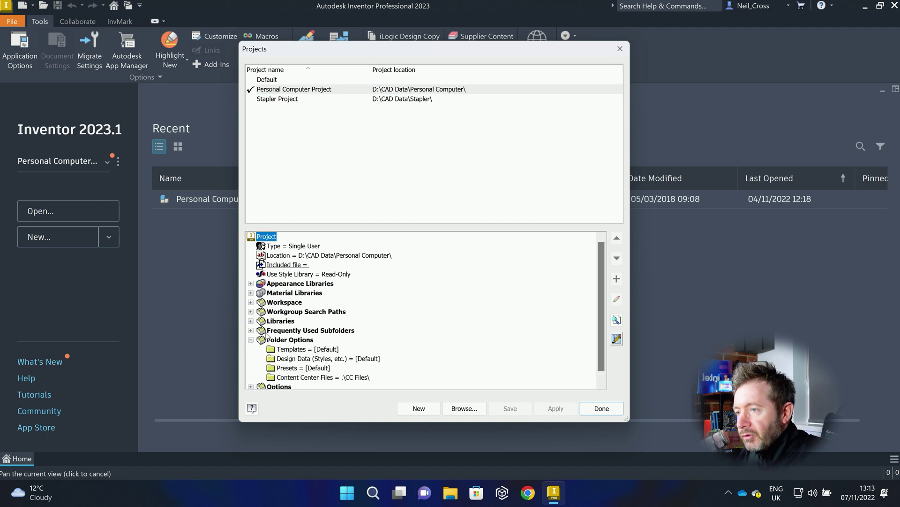
pyautogui.moveTo(327, 360)
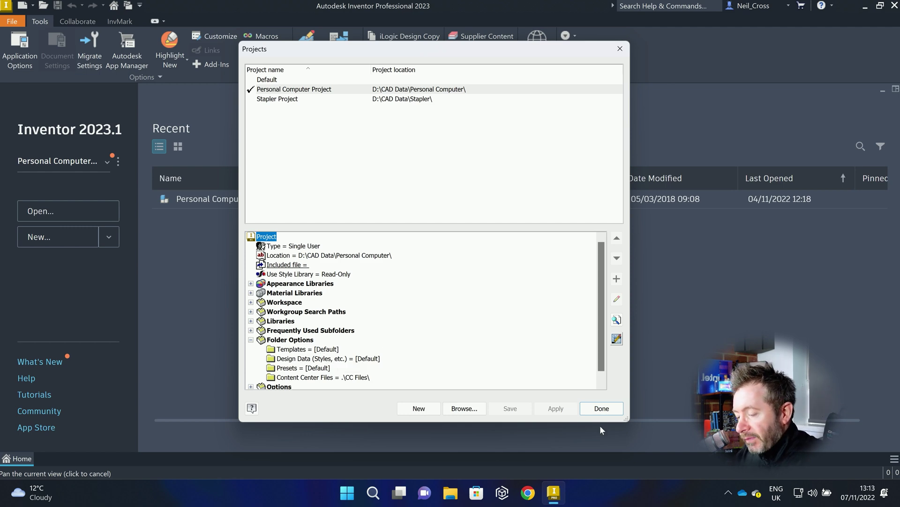
# Browse to C:\Users\Public\Documents\Autodesk\Inventor 2023\Templates\en-US in the Open dialog.
pyautogui.click(604, 411)
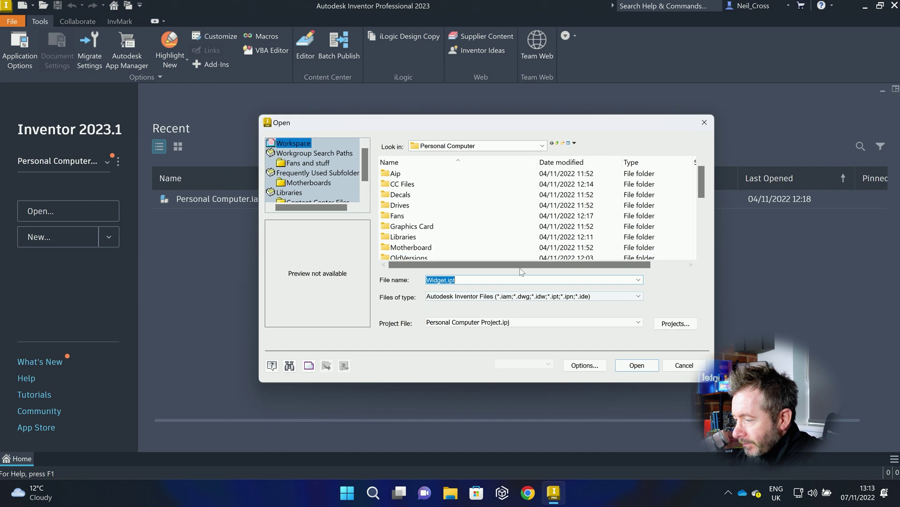
pyautogui.click(542, 146)
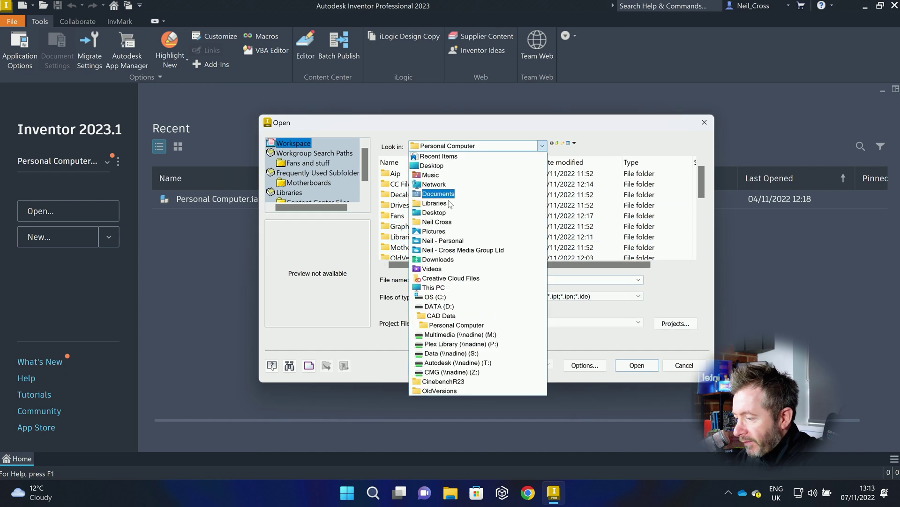
pyautogui.click(441, 297)
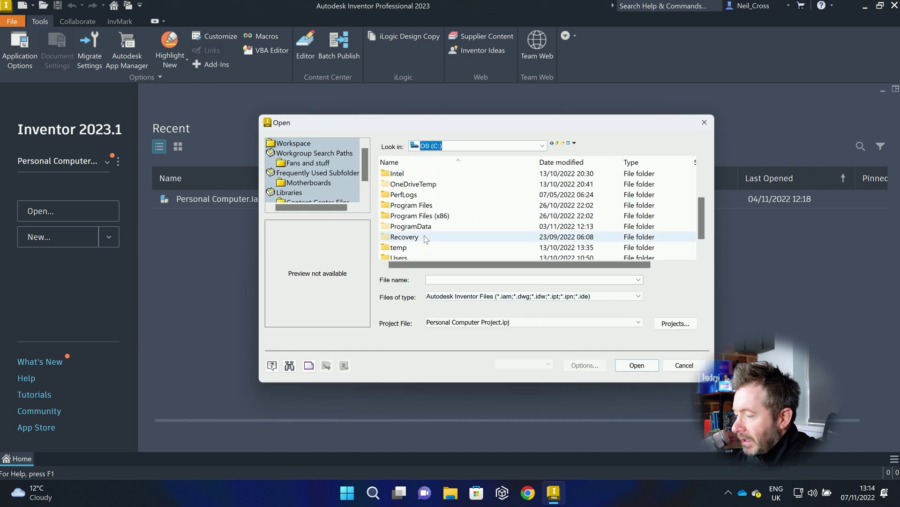
pyautogui.scroll(-1, 423, 240)
pyautogui.doubleClick(420, 237)
pyautogui.doubleClick(413, 194)
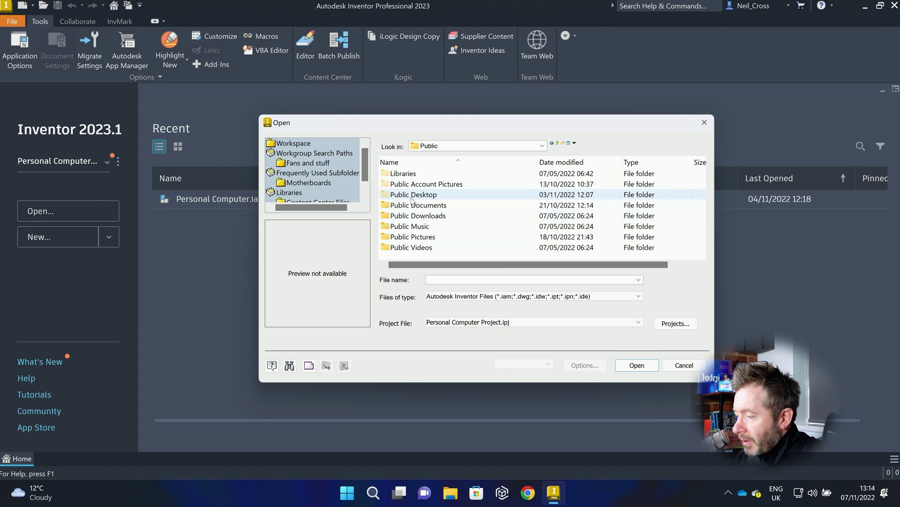
pyautogui.doubleClick(416, 207)
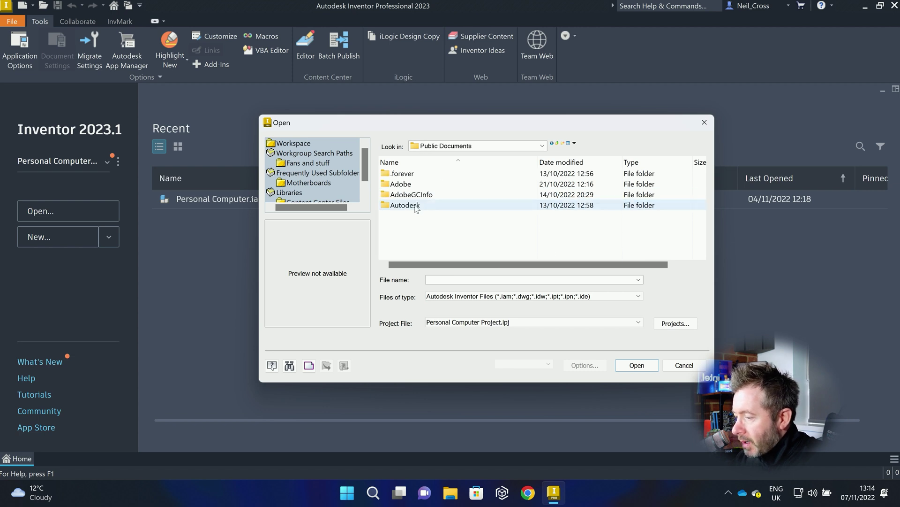
pyautogui.doubleClick(416, 206)
pyautogui.doubleClick(418, 184)
pyautogui.scroll(-2, 416, 242)
pyautogui.doubleClick(413, 226)
pyautogui.doubleClick(415, 175)
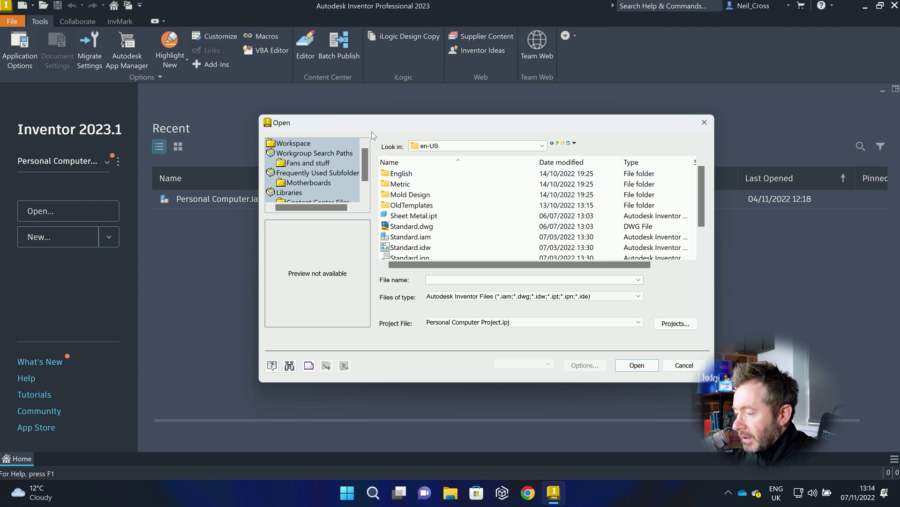
# Open the Standard.ipt template, accepting that it lies outside the search paths.
pyautogui.scroll(-1, 416, 216)
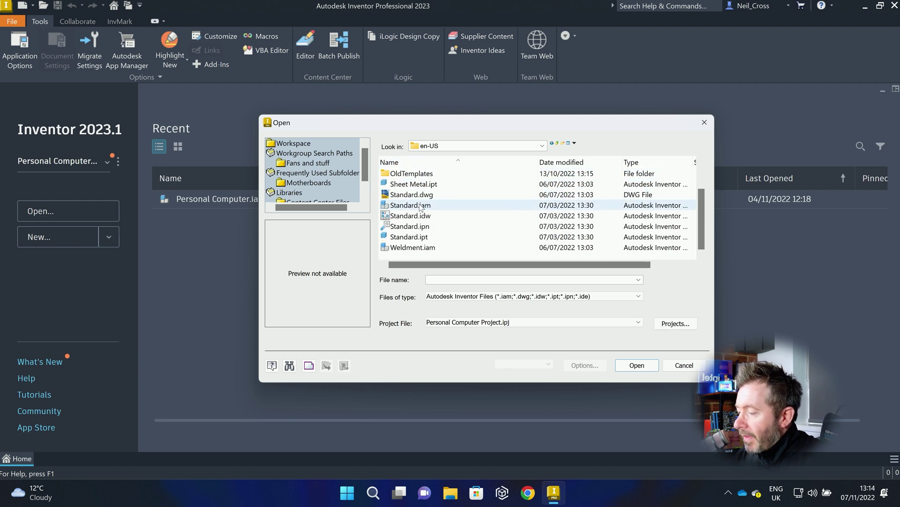
pyautogui.click(421, 238)
pyautogui.doubleClick(421, 238)
pyautogui.click(406, 285)
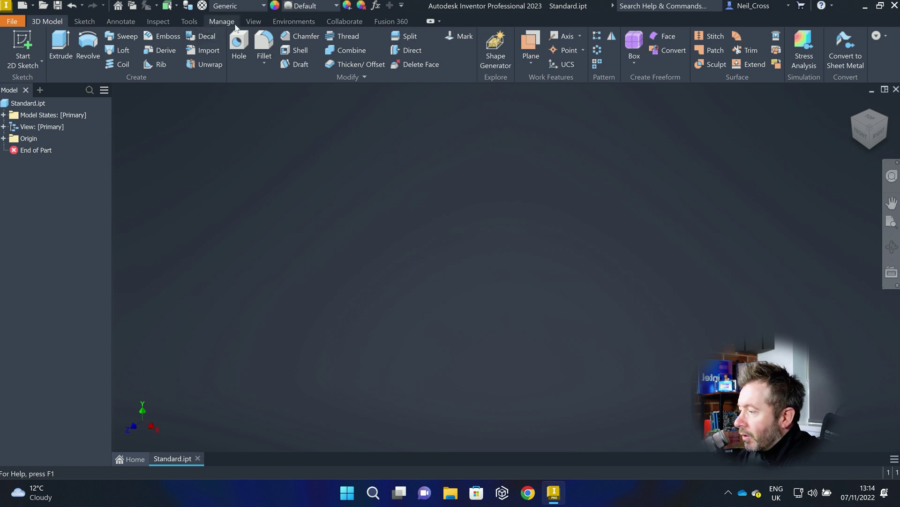
# Start a General Note with the ISO standard and place it in the template's window.
pyautogui.click(126, 21)
pyautogui.click(267, 54)
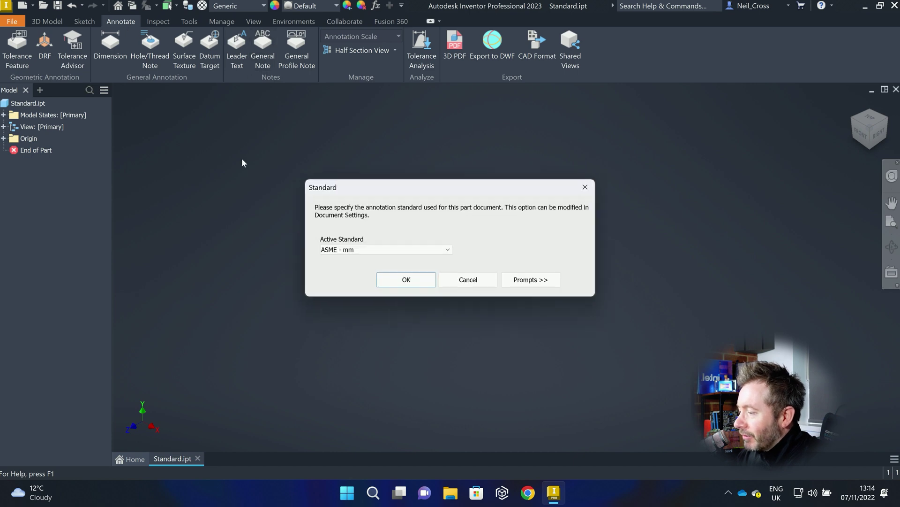
pyautogui.click(394, 249)
pyautogui.click(351, 282)
pyautogui.click(390, 280)
pyautogui.click(267, 195)
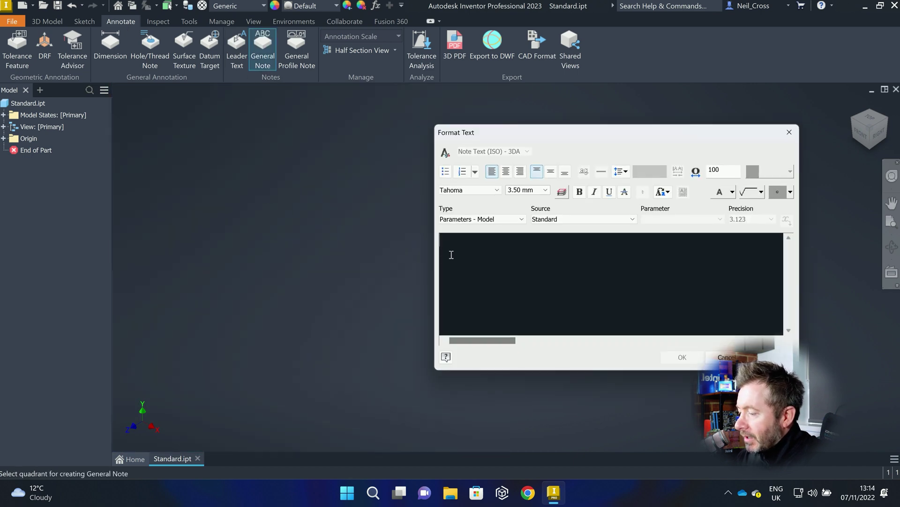
# Insert PART NUMBER and MATERIAL from Standard iProperties as the note's first two lines.
pyautogui.click(489, 220)
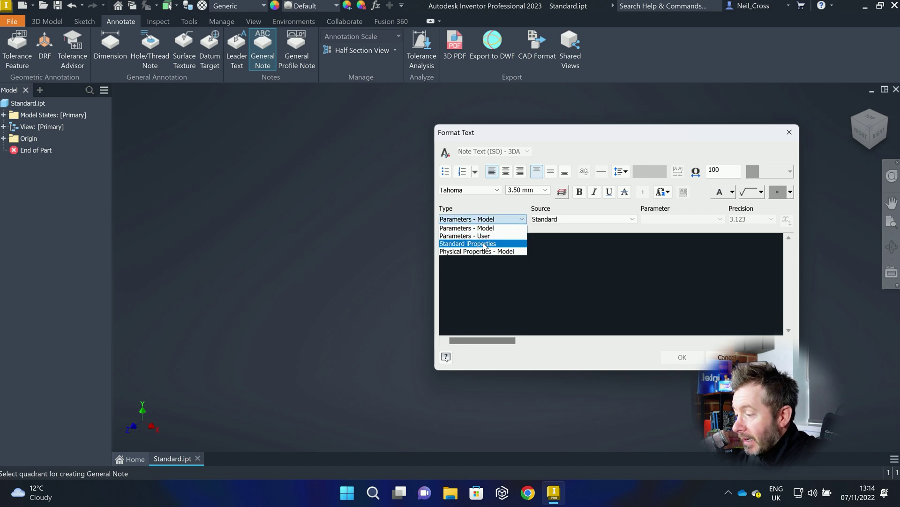
pyautogui.click(468, 243)
pyautogui.click(683, 220)
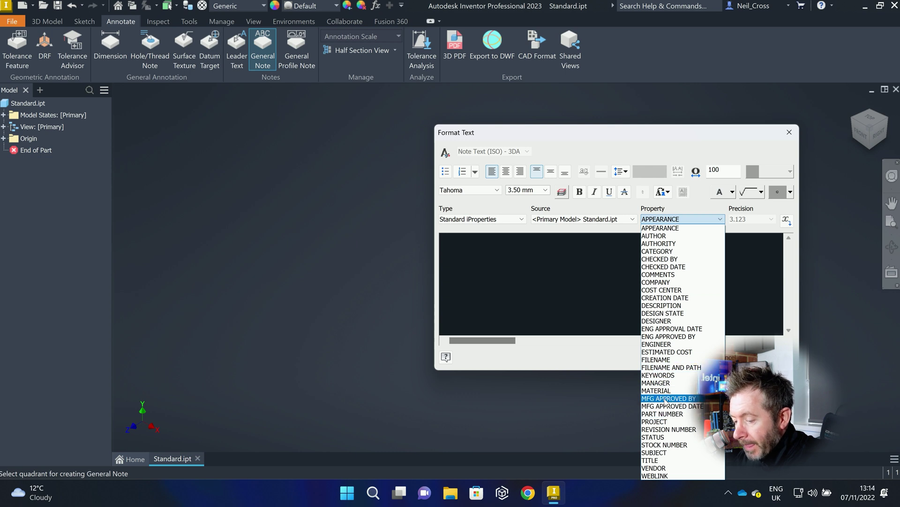
pyautogui.click(662, 414)
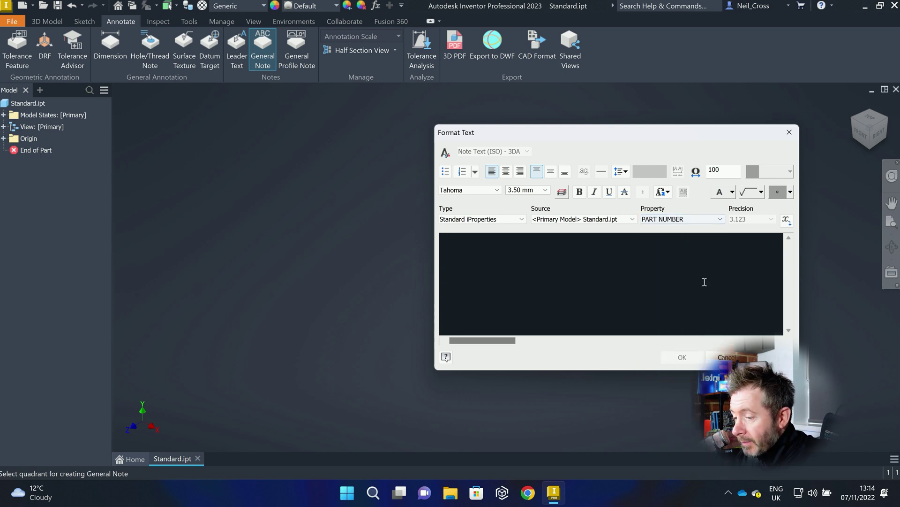
pyautogui.click(786, 220)
pyautogui.click(566, 255)
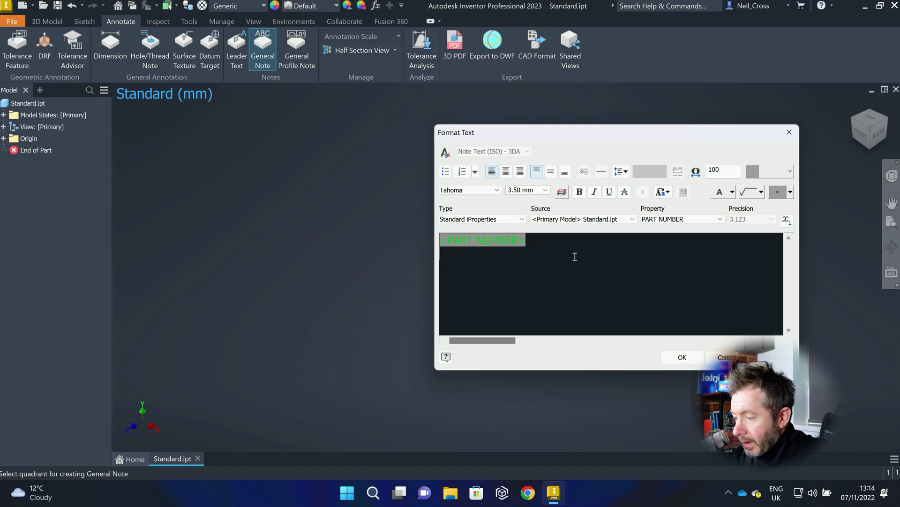
pyautogui.click(704, 219)
pyautogui.click(666, 393)
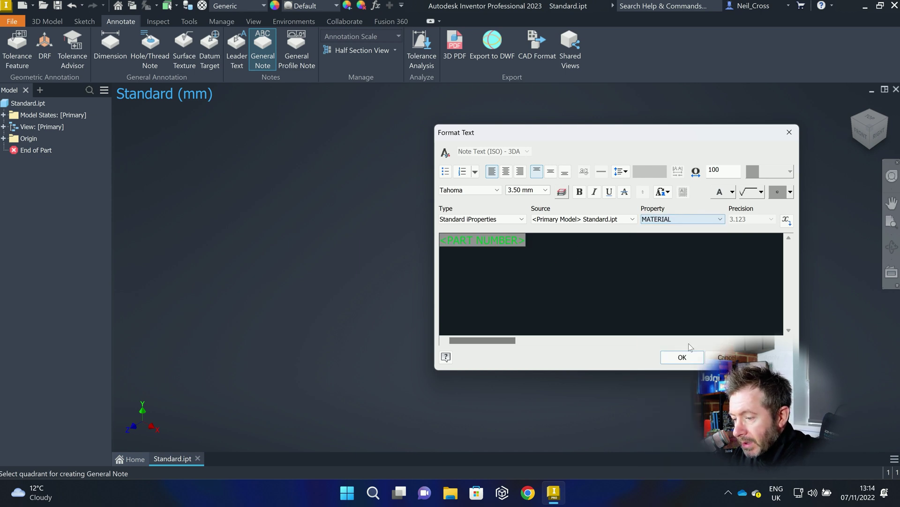
pyautogui.click(787, 221)
# Add MASS from Physical Properties - Model as the third line and place the note.
pyautogui.click(522, 219)
pyautogui.click(477, 252)
pyautogui.click(664, 219)
pyautogui.click(651, 244)
pyautogui.click(787, 221)
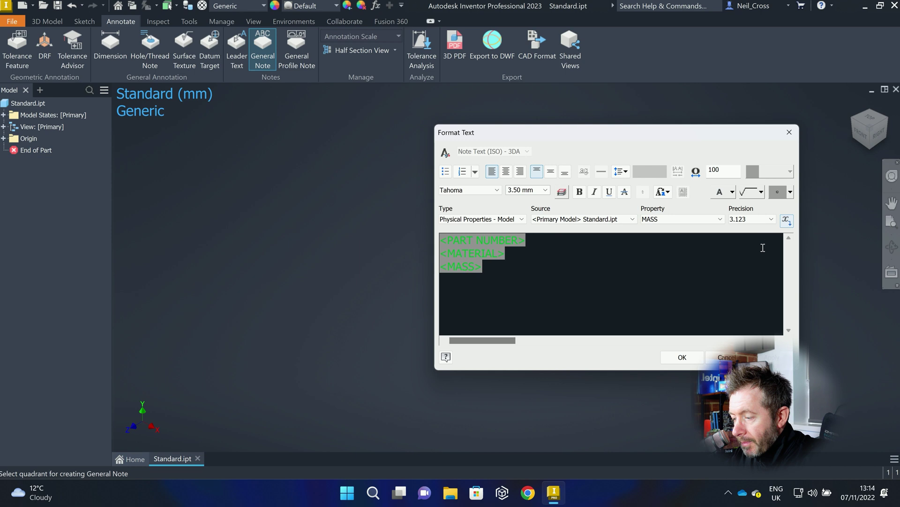
pyautogui.click(683, 358)
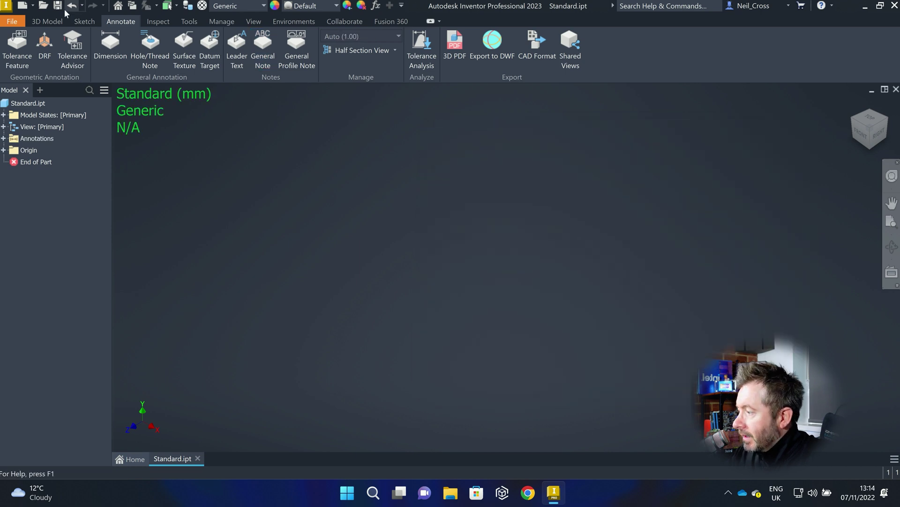
# Close the Standard.ipt template and bring up the Open dialog on the en-US templates folder.
pyautogui.click(896, 89)
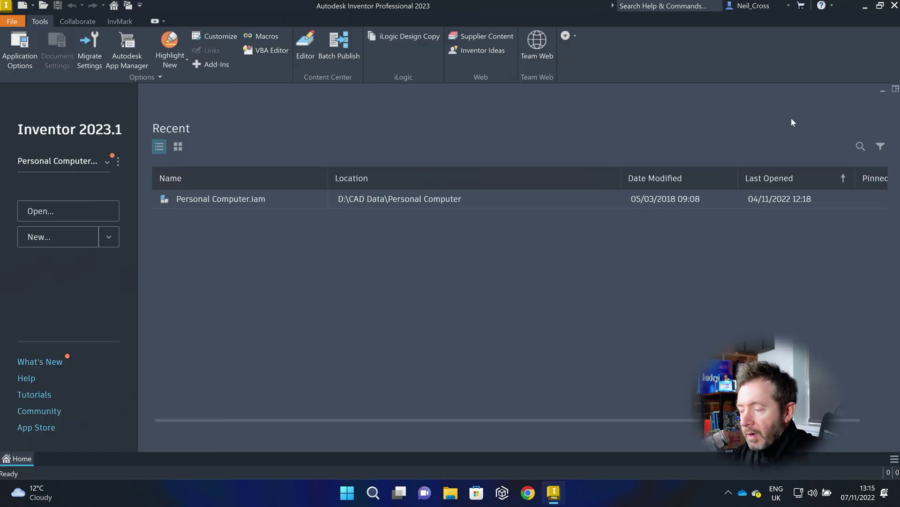
pyautogui.click(18, 23)
pyautogui.click(46, 90)
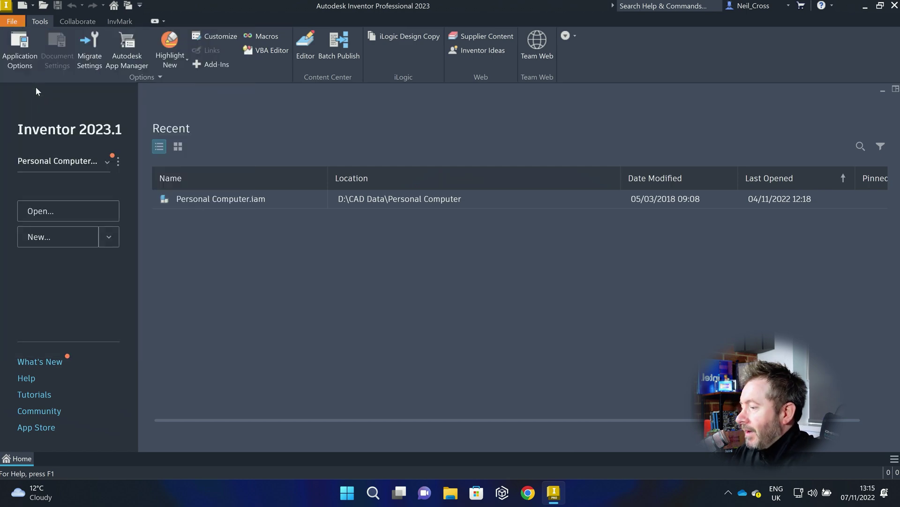
pyautogui.scroll(-1, 418, 246)
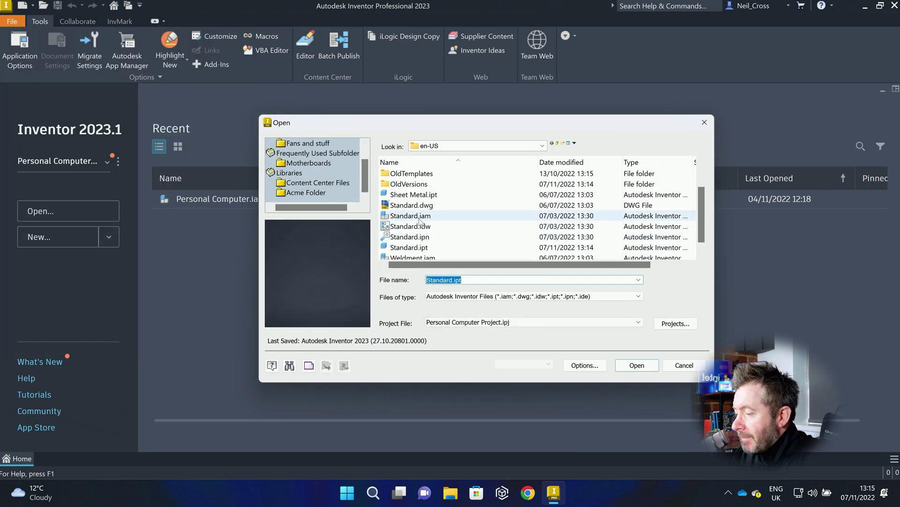
# Open the Standard.iam template and start a General Note using the ISO standard.
pyautogui.doubleClick(410, 216)
pyautogui.click(400, 285)
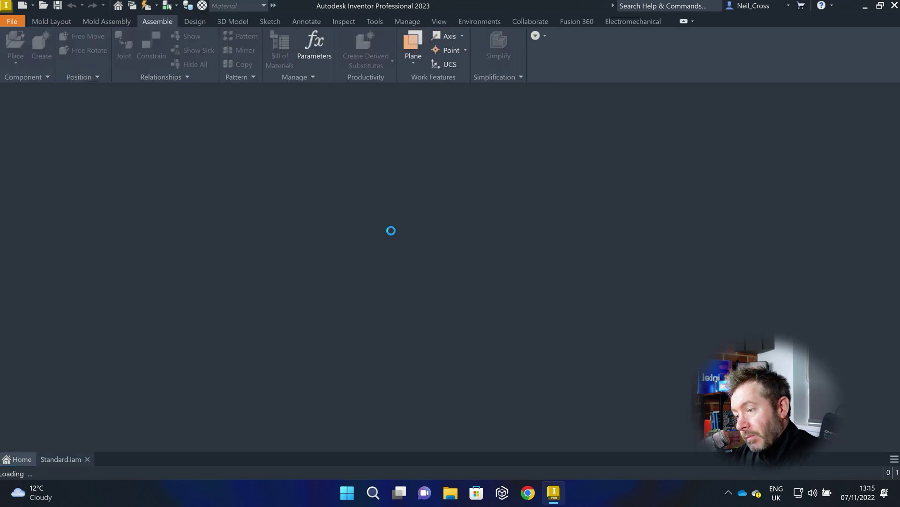
pyautogui.click(192, 22)
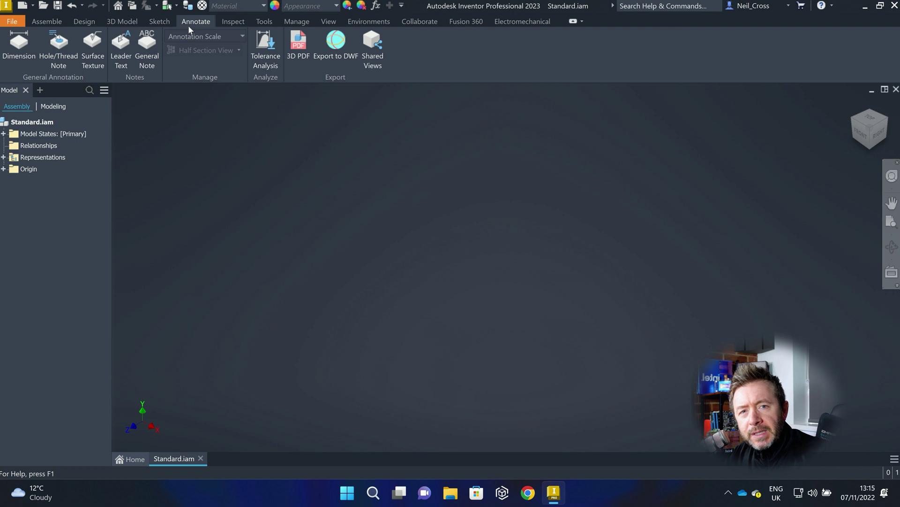
pyautogui.click(147, 46)
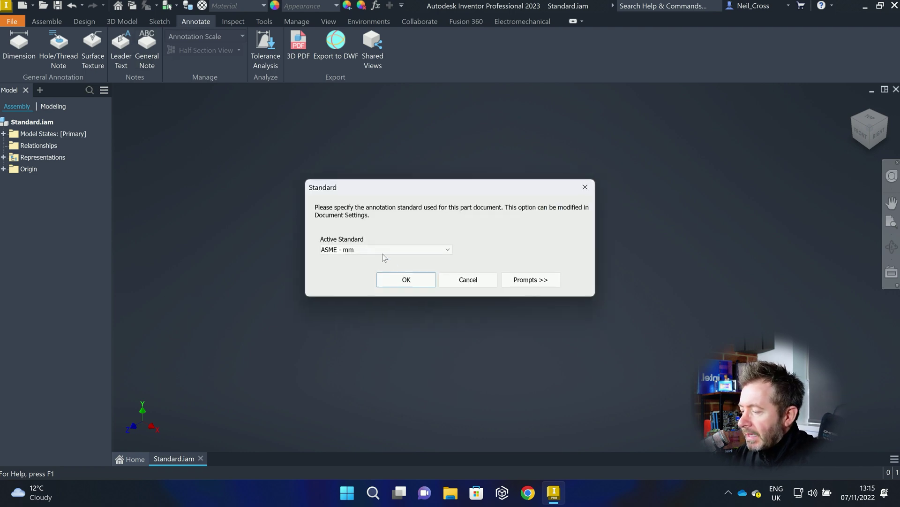
pyautogui.click(382, 252)
pyautogui.click(358, 277)
pyautogui.click(405, 279)
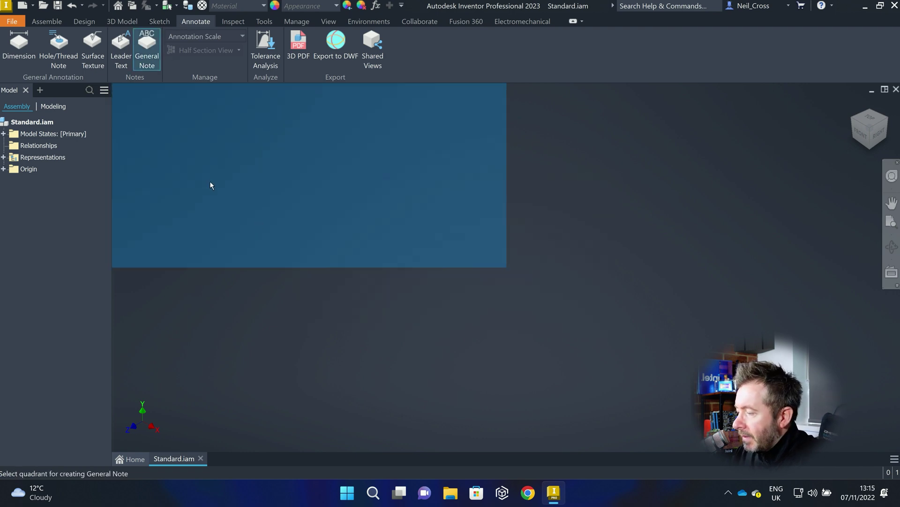
# Place a note with the Physical Properties MASS field (0.000 kg) top-left and save the template.
pyautogui.click(208, 182)
pyautogui.click(483, 219)
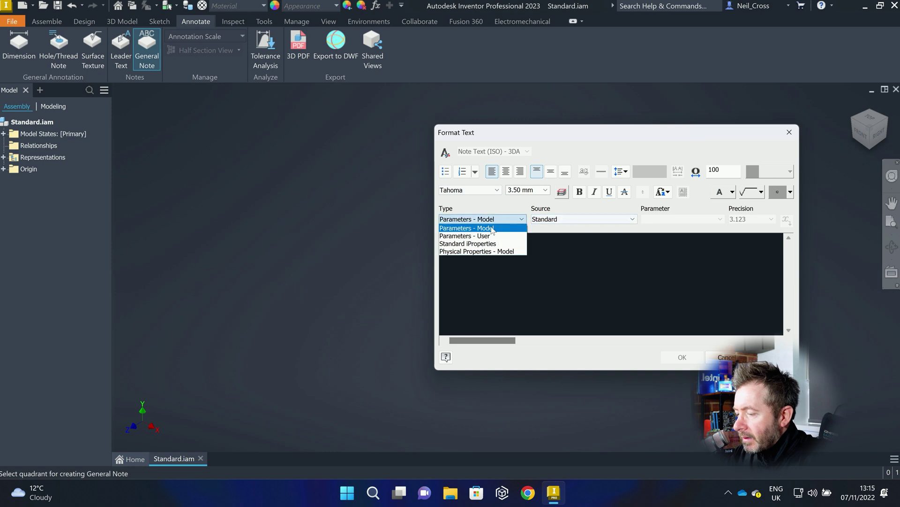
pyautogui.click(478, 251)
pyautogui.click(719, 219)
pyautogui.click(657, 227)
pyautogui.click(786, 220)
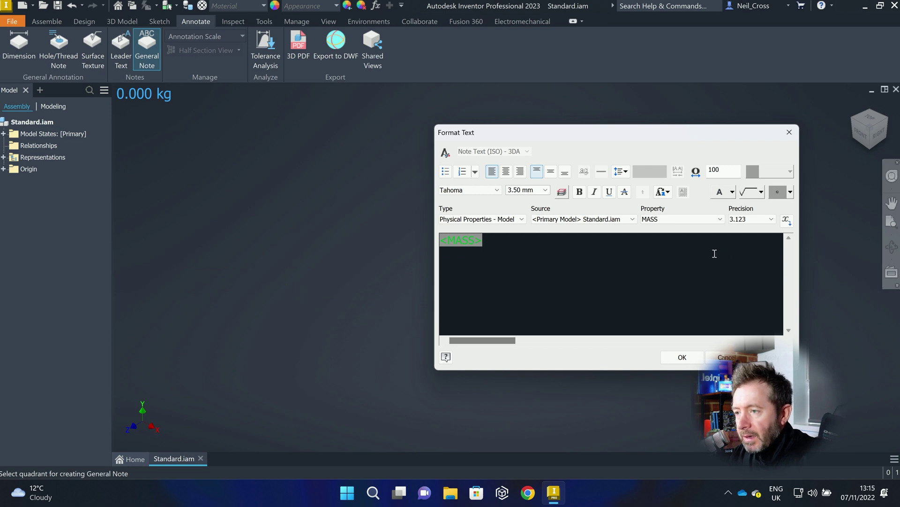
pyautogui.click(682, 357)
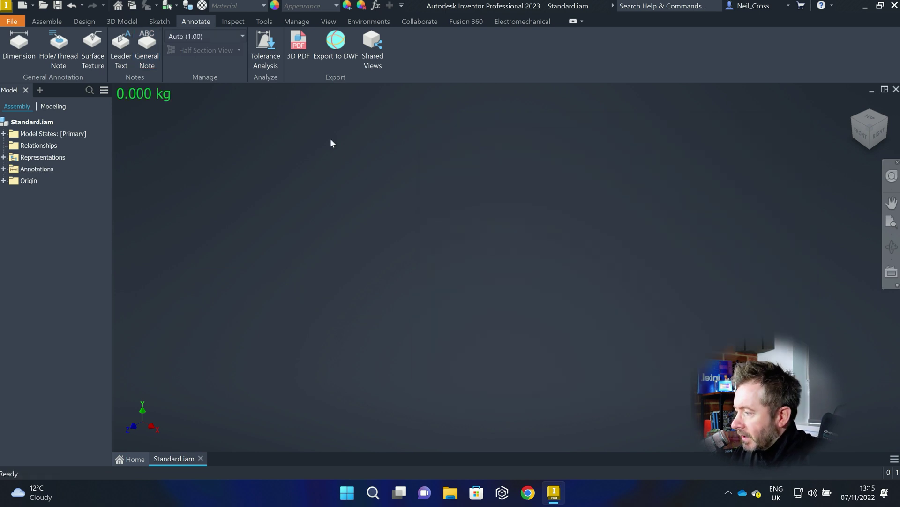
pyautogui.click(42, 21)
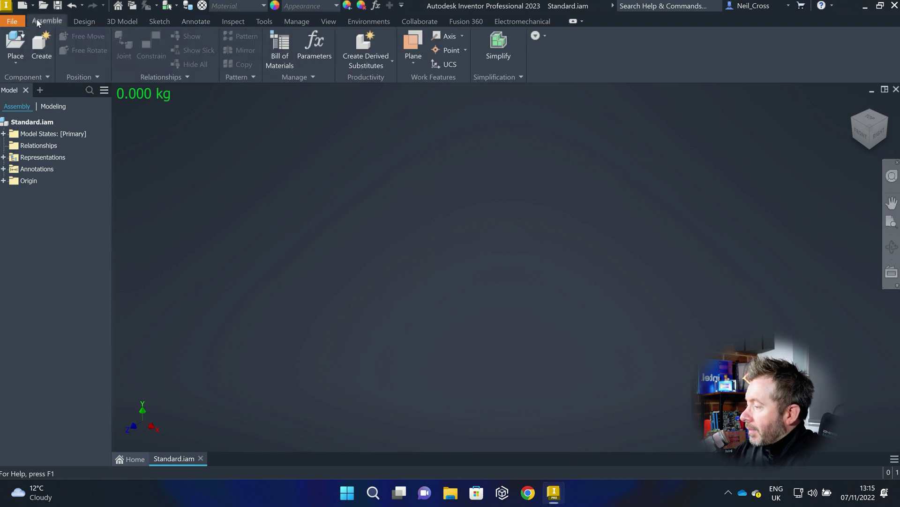
pyautogui.click(58, 6)
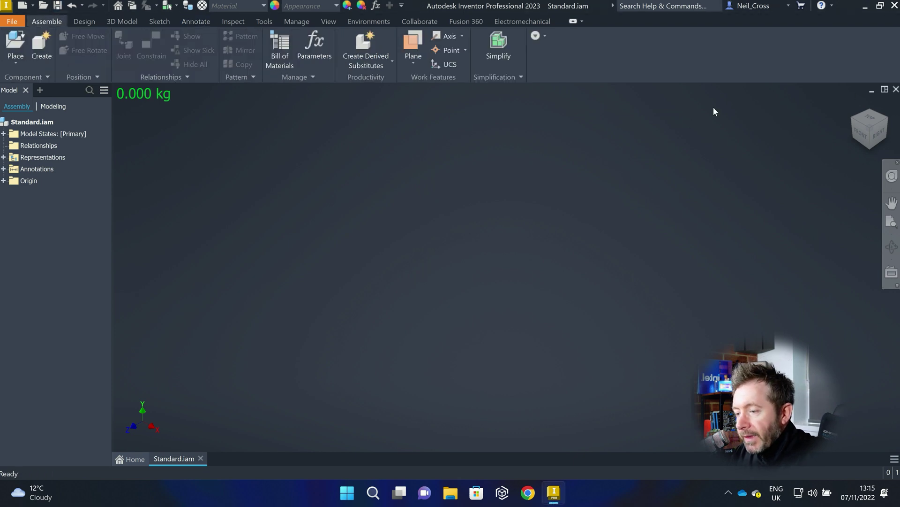
# Close the assembly template and create a new part from Standard.ipt.
pyautogui.click(892, 89)
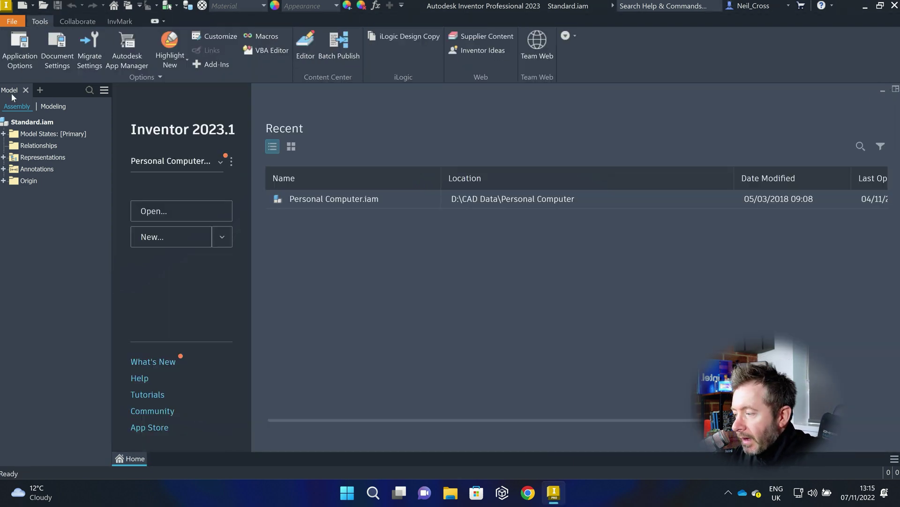
pyautogui.click(22, 6)
pyautogui.doubleClick(394, 146)
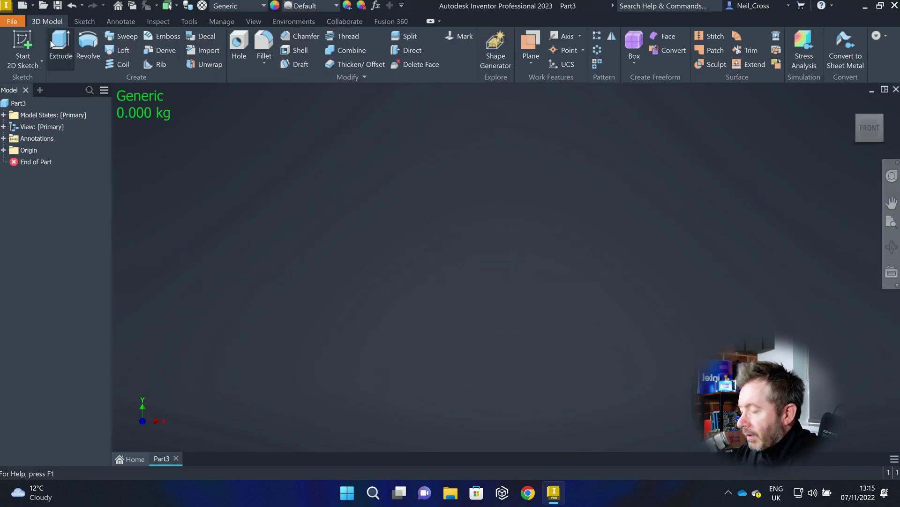
# Sketch a circle on the origin and extrude it 10 mm into a cylinder.
pyautogui.click(23, 44)
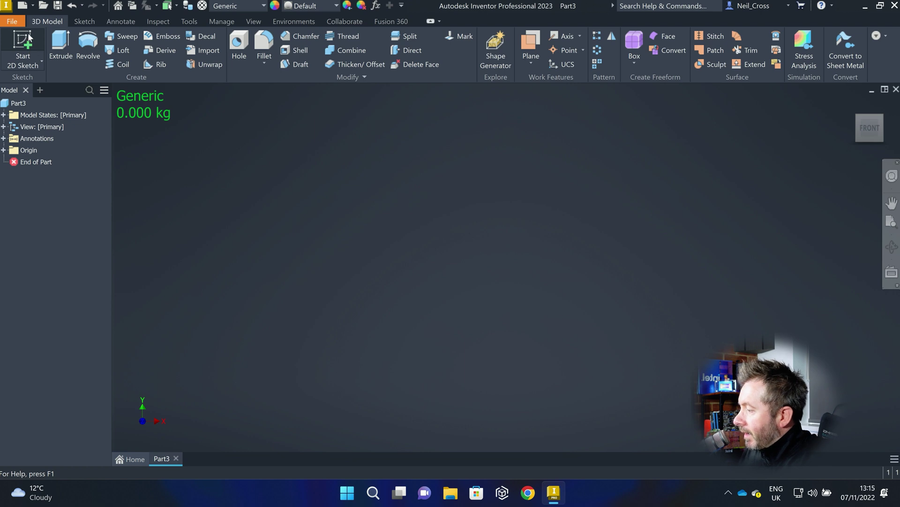
pyautogui.click(448, 195)
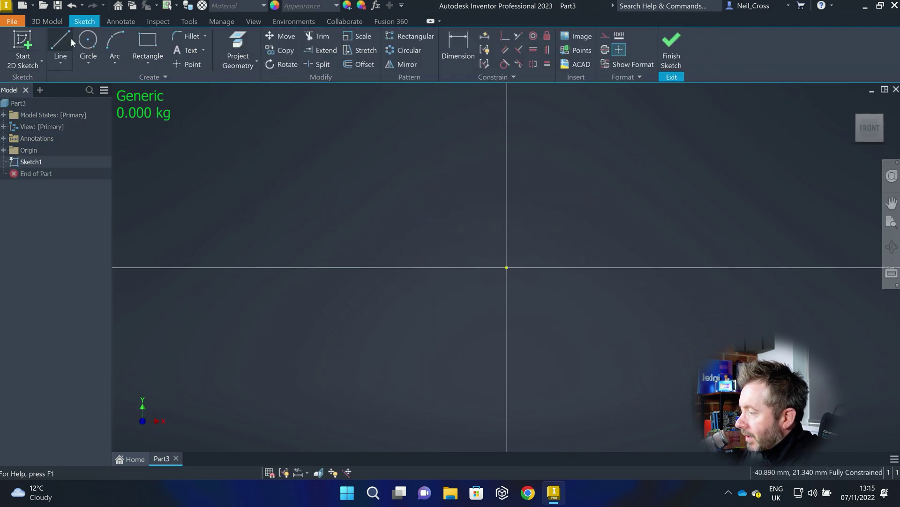
pyautogui.click(87, 44)
pyautogui.click(507, 267)
pyautogui.click(601, 227)
pyautogui.click(671, 46)
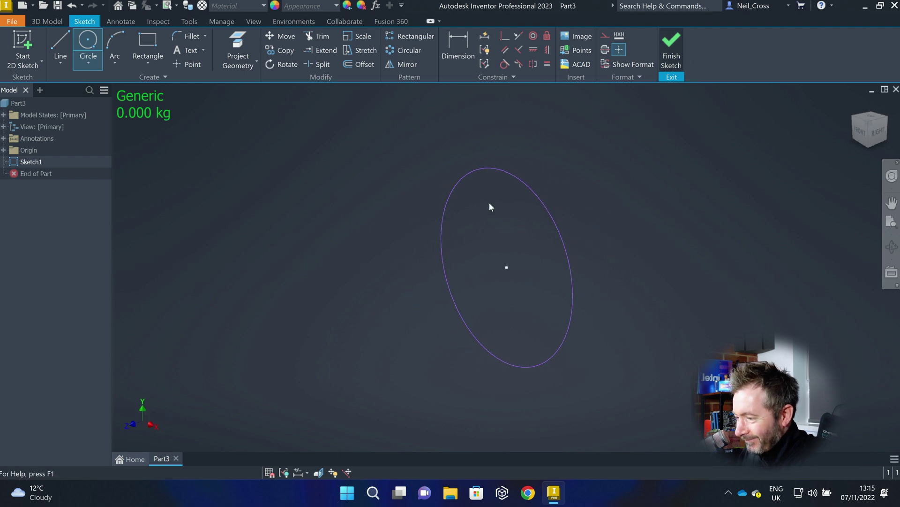
pyautogui.press('e')
pyautogui.click(161, 321)
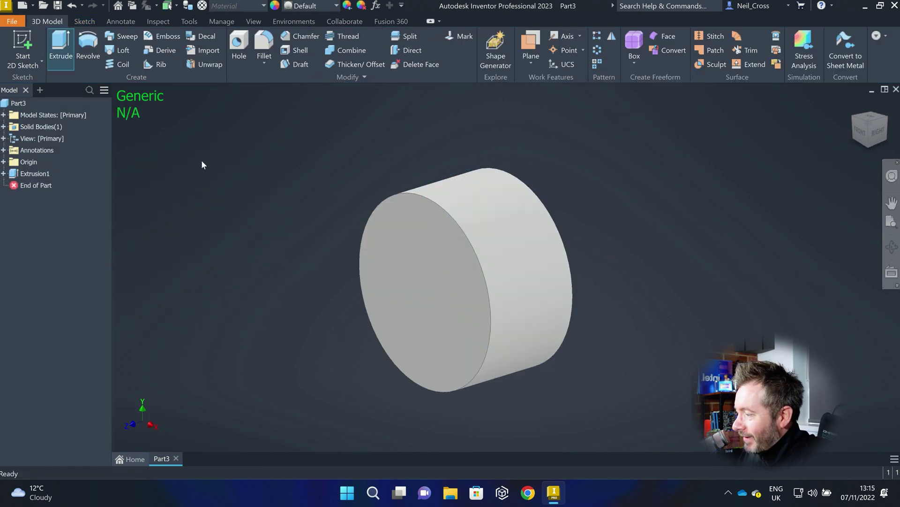
# Make the part Iron, Gray Cast ASTM A48 Grade 20 and begin saving it.
pyautogui.click(232, 5)
pyautogui.click(246, 290)
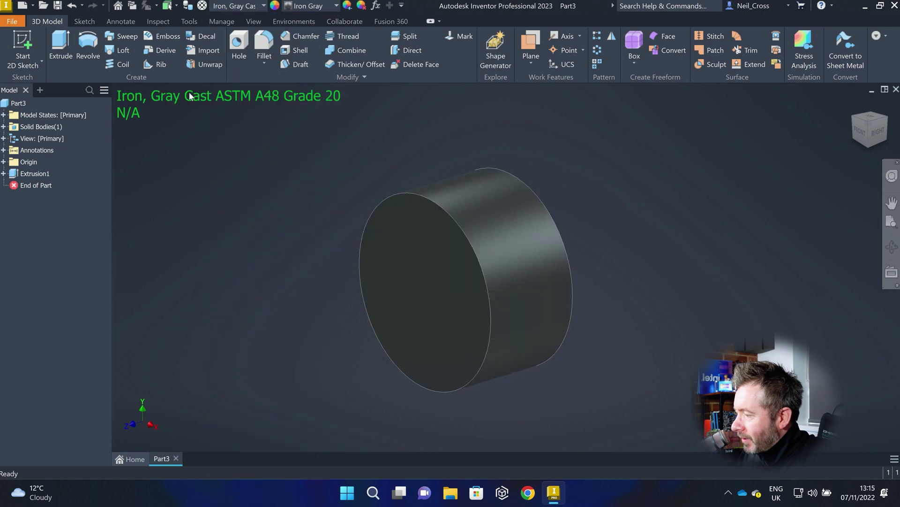
pyautogui.click(57, 6)
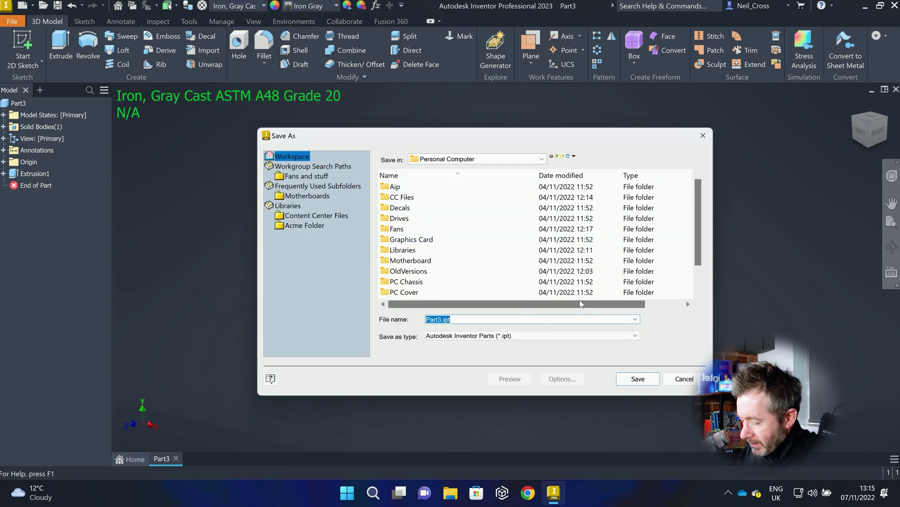
# Save the cylinder part as Widget 2.0.ipt.
pyautogui.write('Widget 2.0')
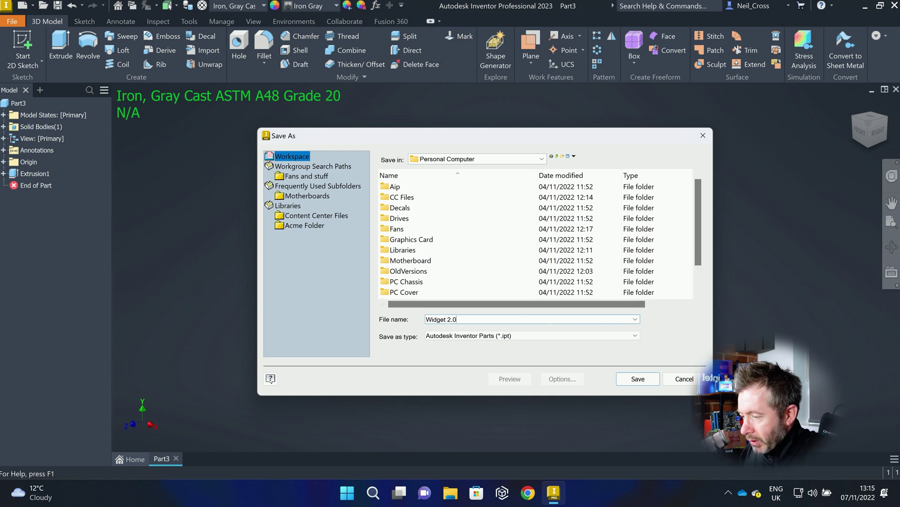
pyautogui.press('Return')
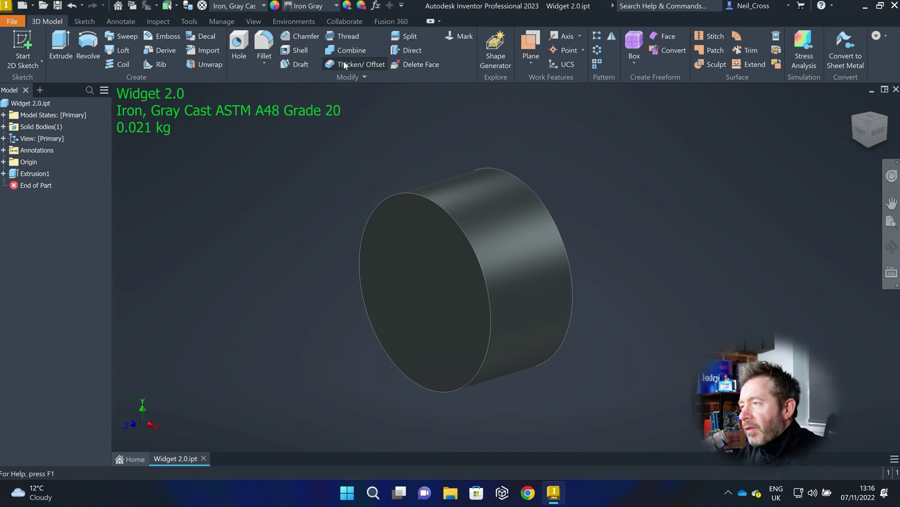
# Rotate the cylinder side-on and create a new drawing from the Standard.idw template.
pyautogui.keyDown('shift'); pyautogui.moveTo(443, 203); pyautogui.dragTo(509, 153, button='middle'); pyautogui.keyUp('shift')
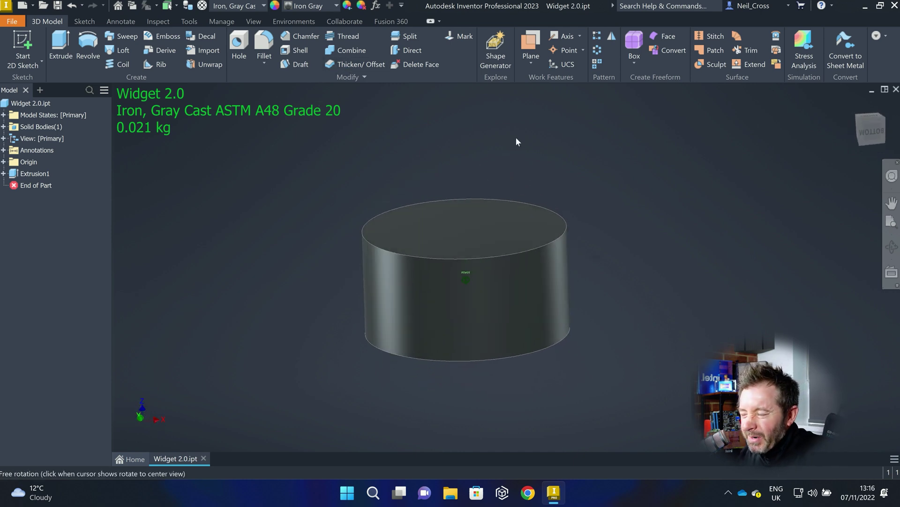
pyautogui.click(23, 6)
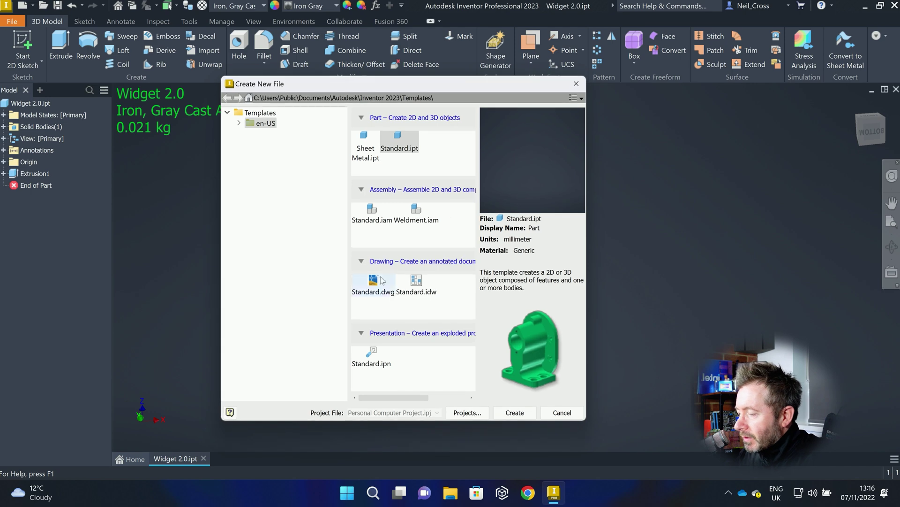
pyautogui.click(421, 287)
pyautogui.doubleClick(430, 289)
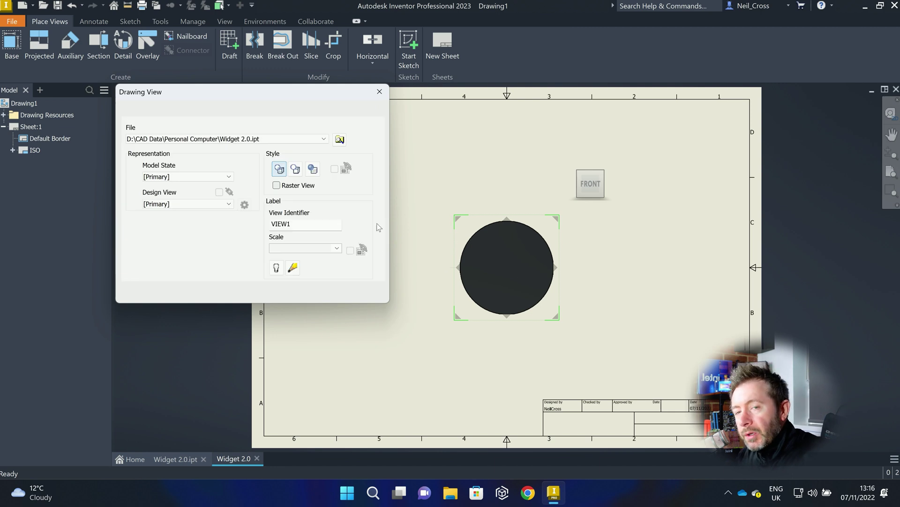
# Place VIEW1, a 4:1 base view of Widget 2.0.ipt, on the sheet.
pyautogui.click(314, 291)
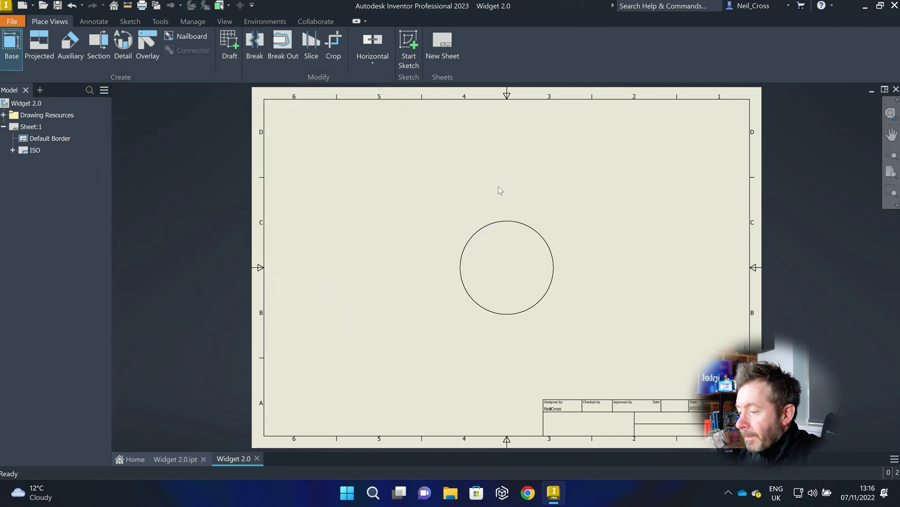
pyautogui.doubleClick(476, 231)
pyautogui.click(361, 291)
# Retrieve the 3D note (Widget 2.0, Iron, Gray Cast ASTM A48 Grade 20, 0.021 kg) onto the sheet.
pyautogui.rightClick(472, 220)
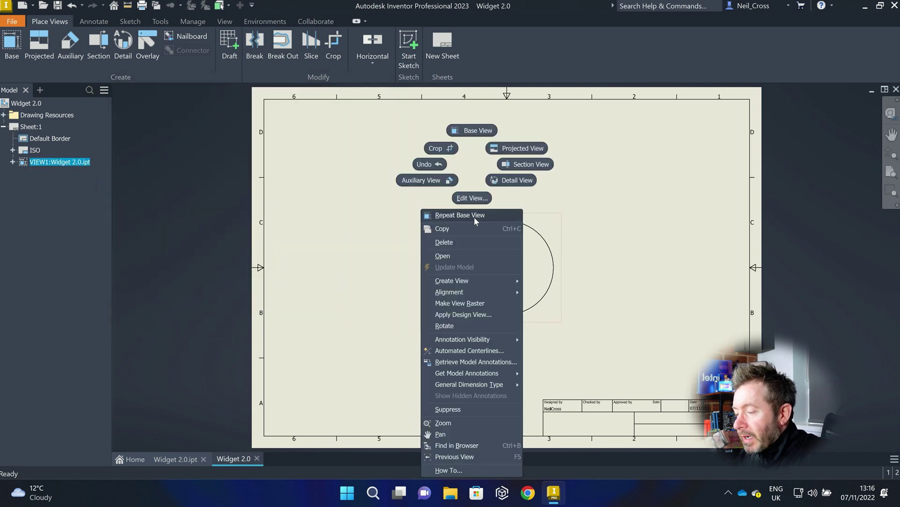
pyautogui.click(464, 362)
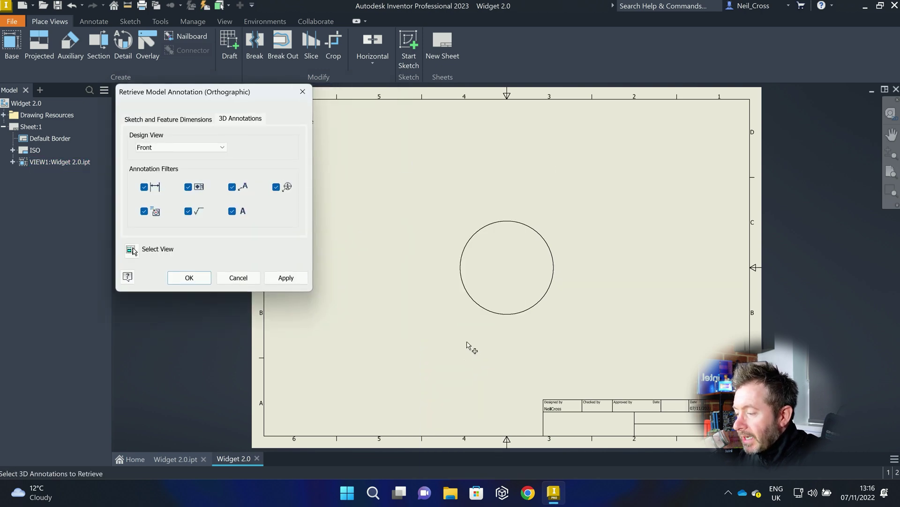
pyautogui.click(199, 278)
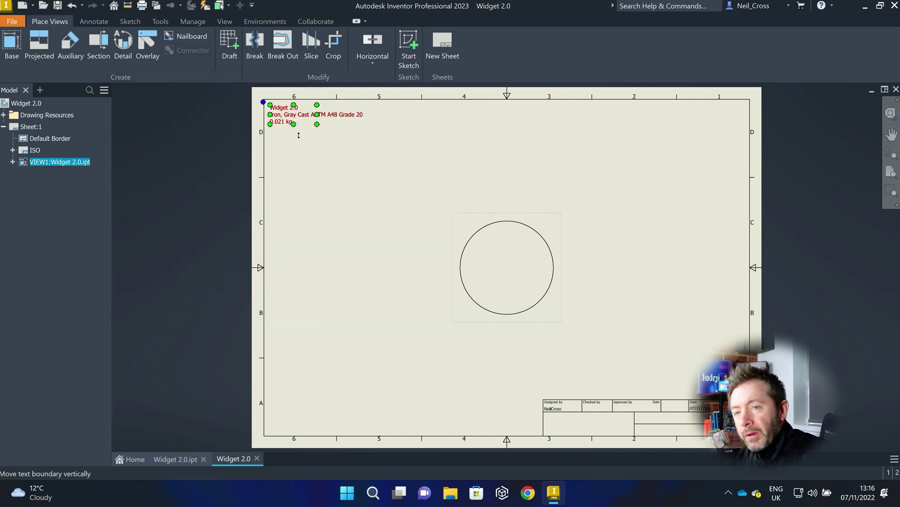
pyautogui.rightClick(472, 216)
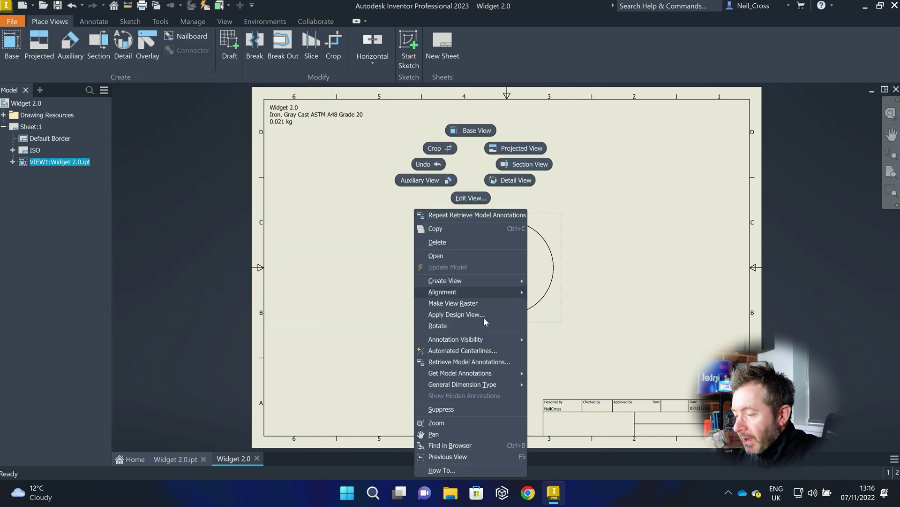
pyautogui.click(462, 365)
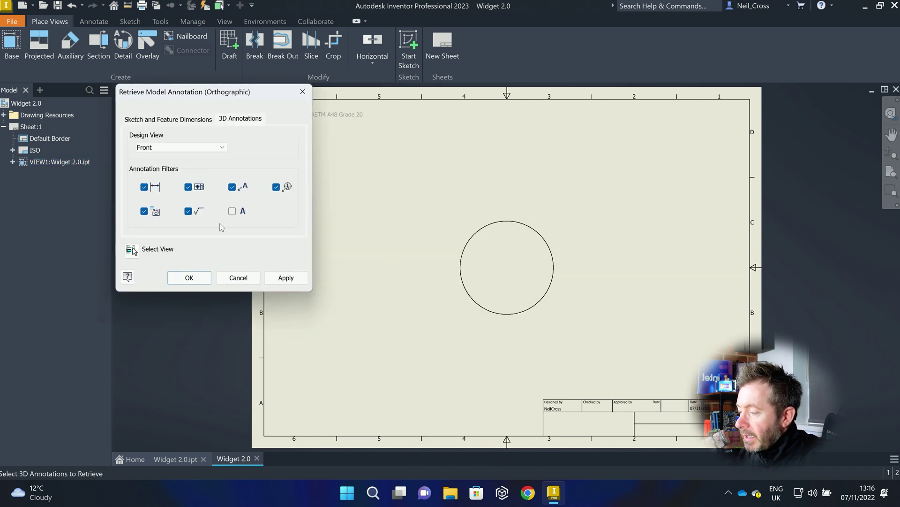
pyautogui.click(199, 280)
pyautogui.doubleClick(453, 233)
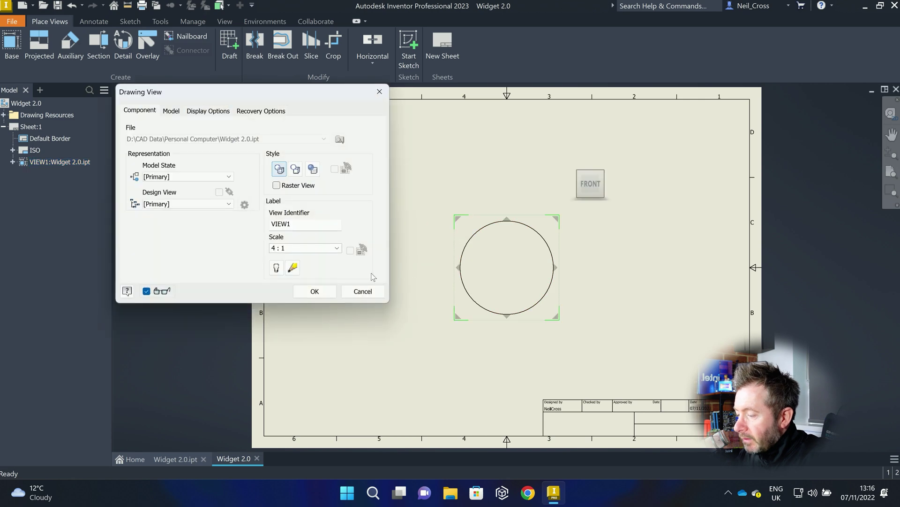
pyautogui.press('Return')
pyautogui.rightClick(454, 222)
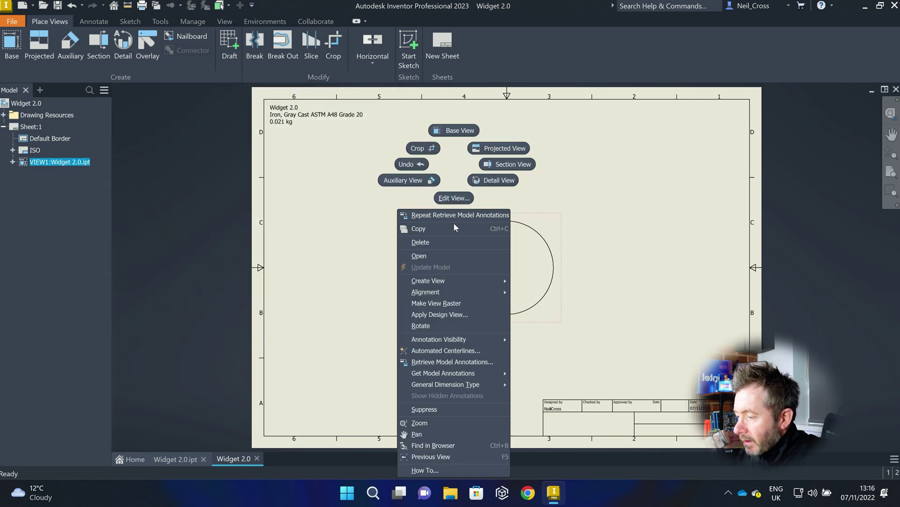
pyautogui.click(437, 362)
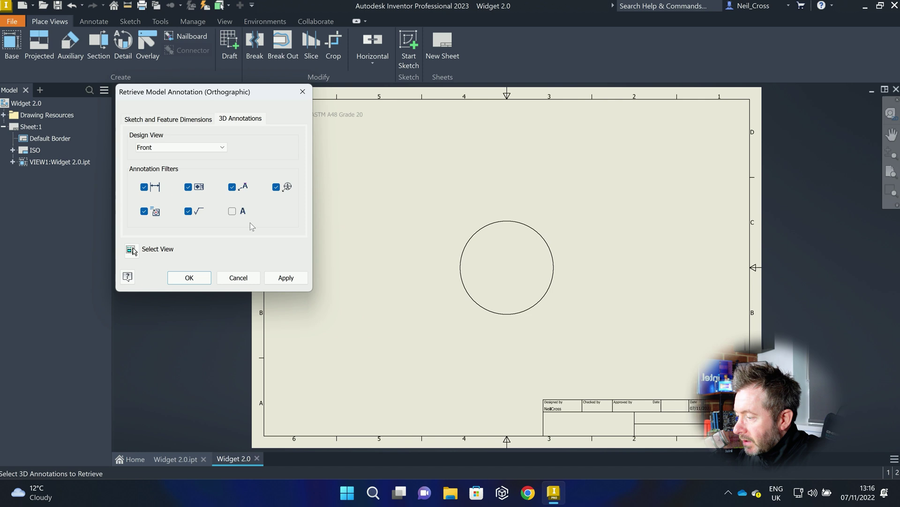
pyautogui.click(284, 279)
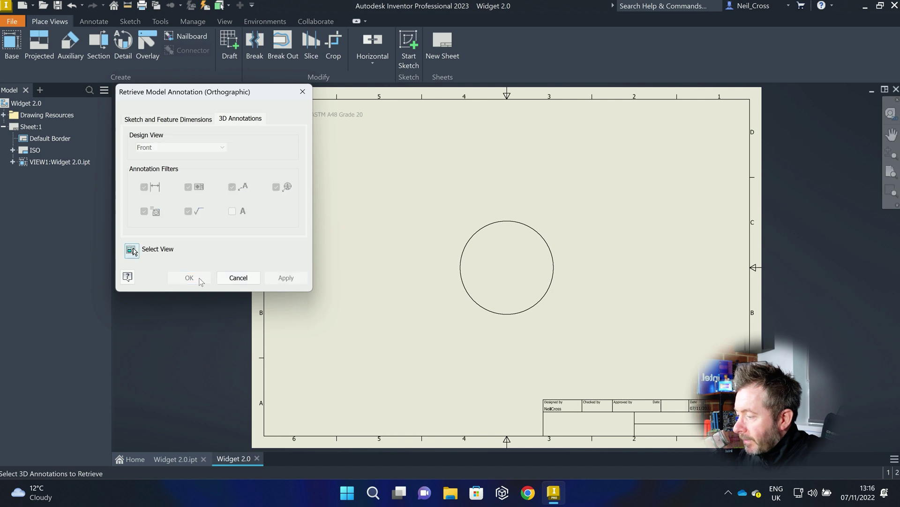
pyautogui.click(238, 277)
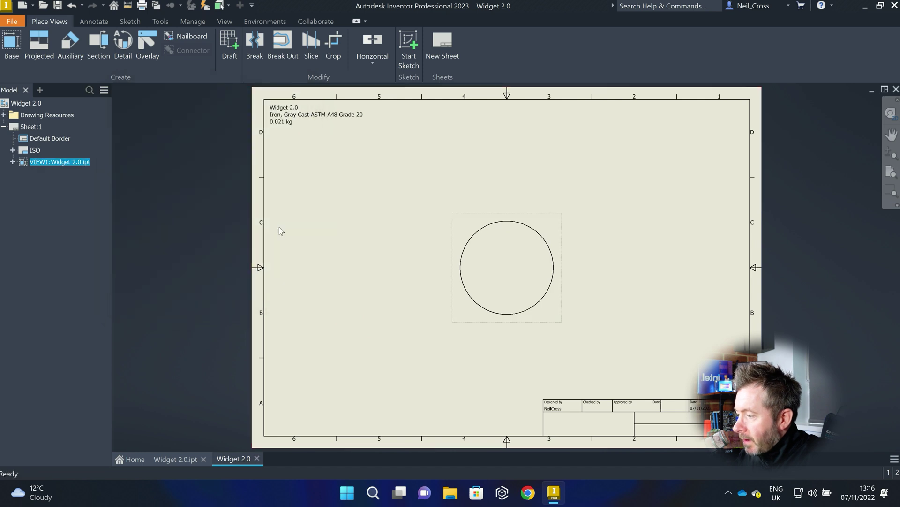
# Run Retrieve Model Annotations on the drawing view once more.
pyautogui.rightClick(461, 218)
pyautogui.click(442, 215)
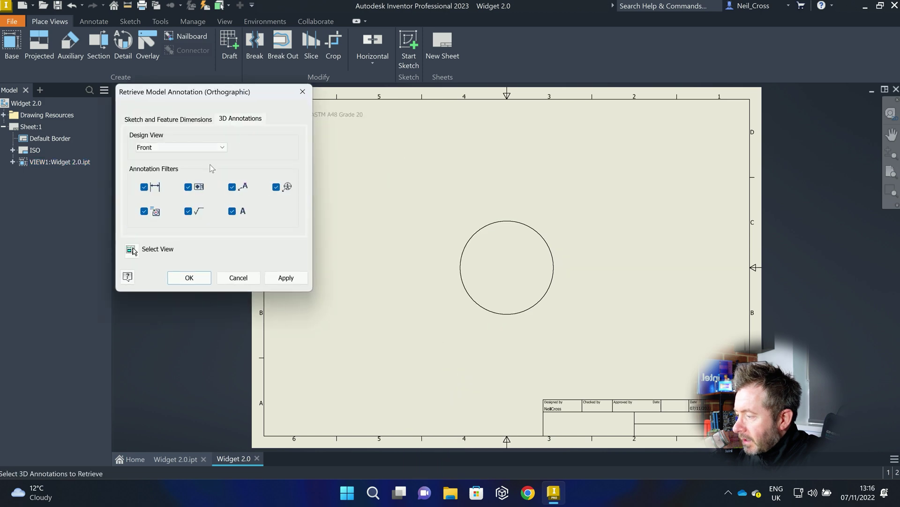
pyautogui.click(189, 277)
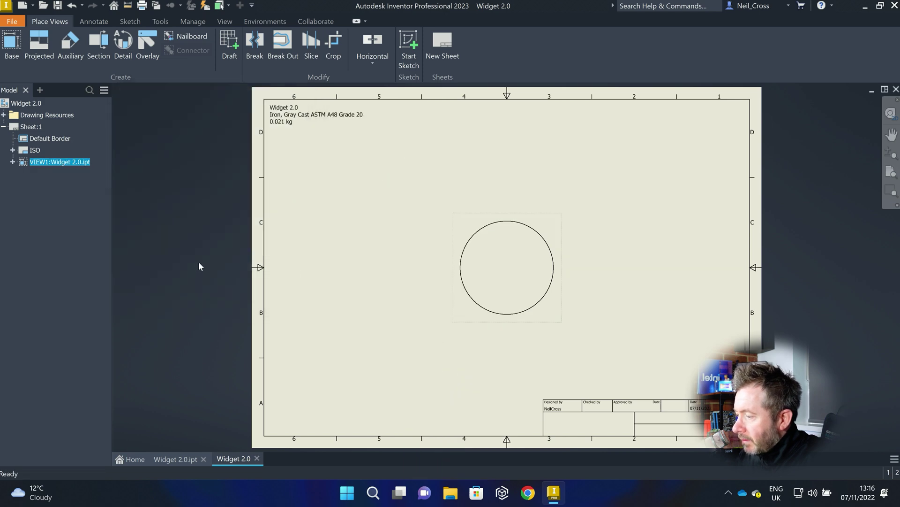
# Retrieve the note from the circular view with the Front design view, then delete it.
pyautogui.rightClick(477, 217)
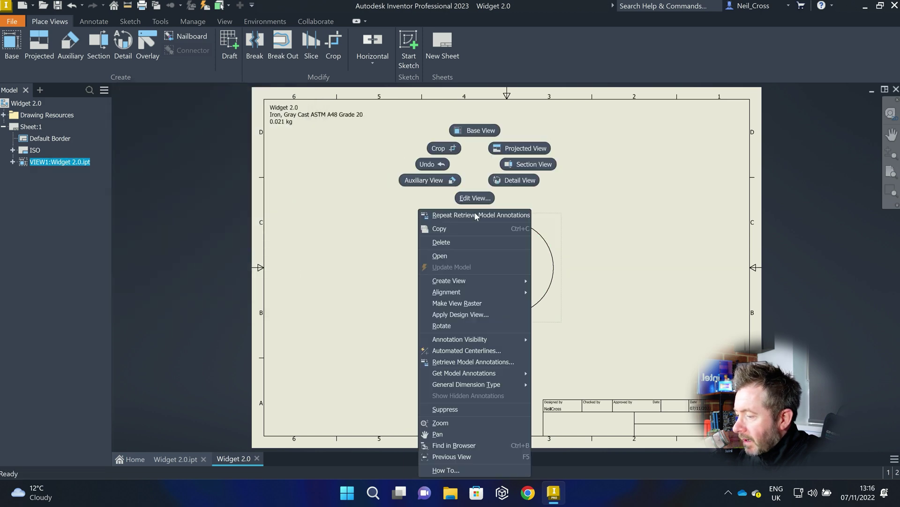
pyautogui.click(473, 362)
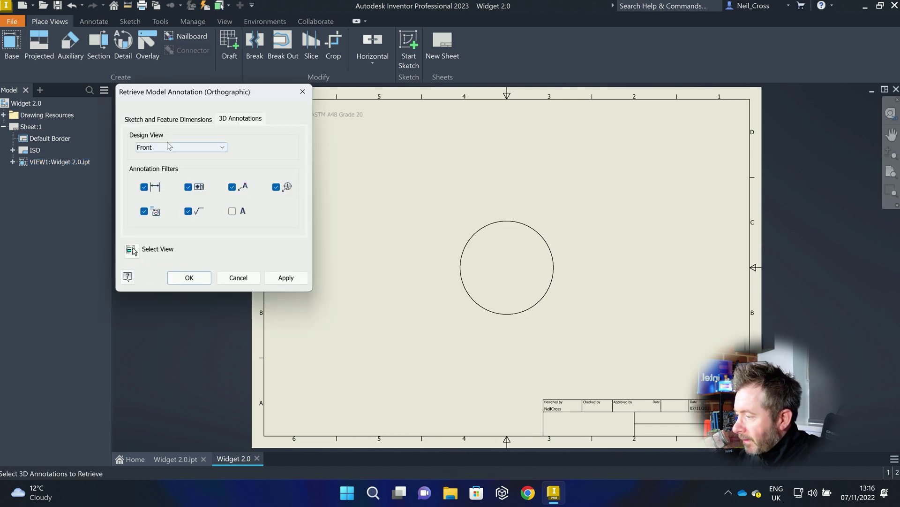
pyautogui.click(180, 148)
pyautogui.click(180, 158)
pyautogui.click(131, 250)
pyautogui.click(522, 258)
pyautogui.click(189, 277)
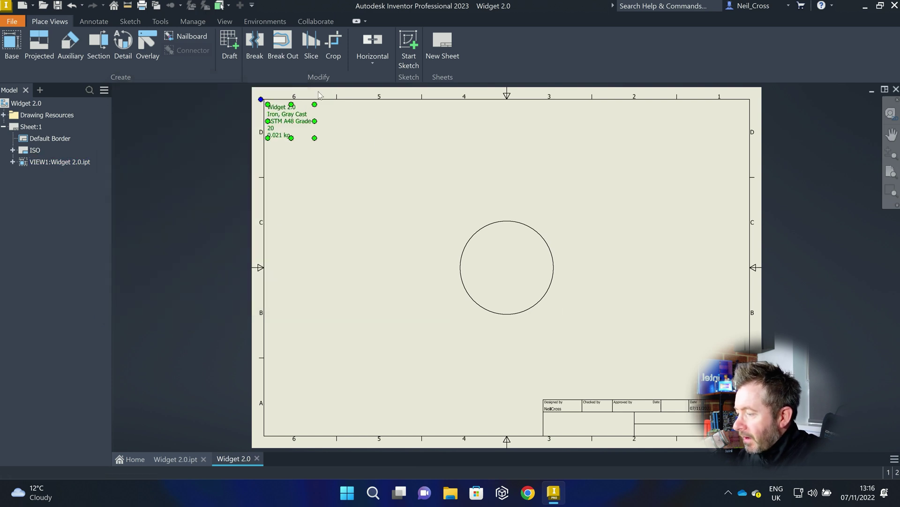
pyautogui.press('Delete')
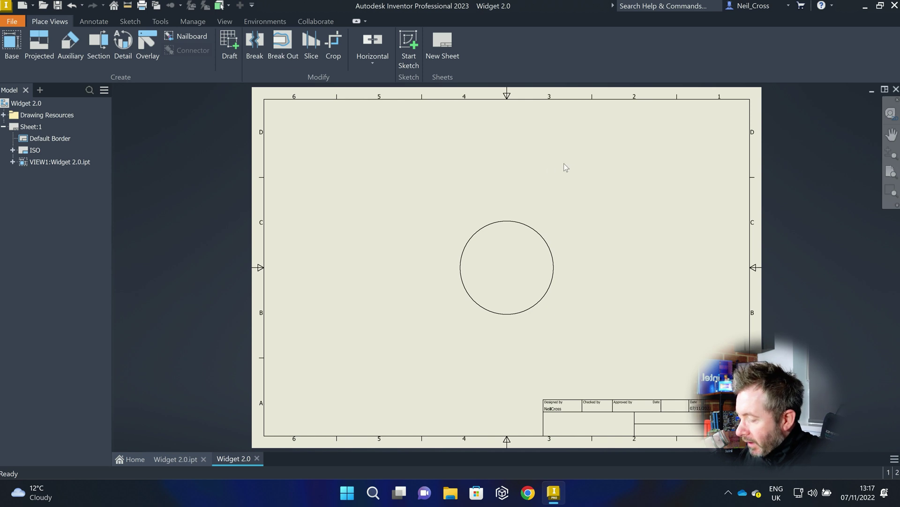
pyautogui.moveTo(637, 146); pyautogui.dragTo(396, 331)
pyautogui.press('Delete')
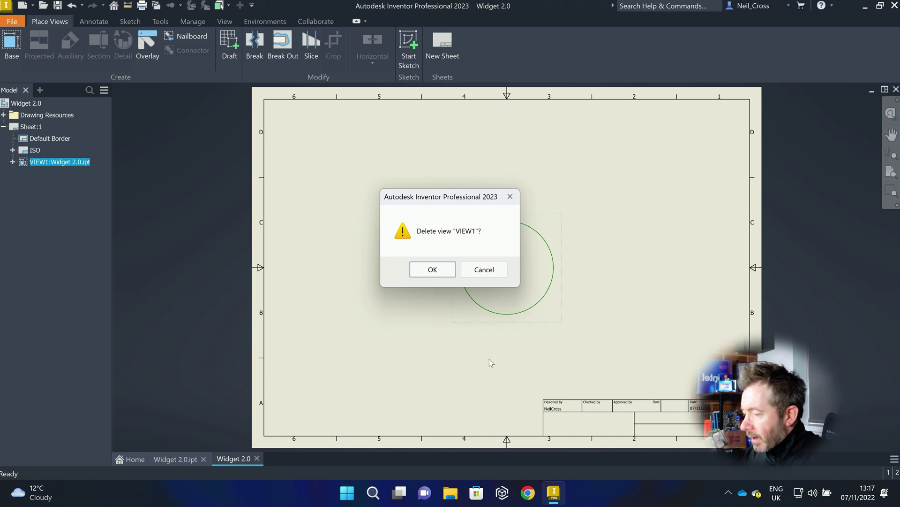
pyautogui.click(485, 269)
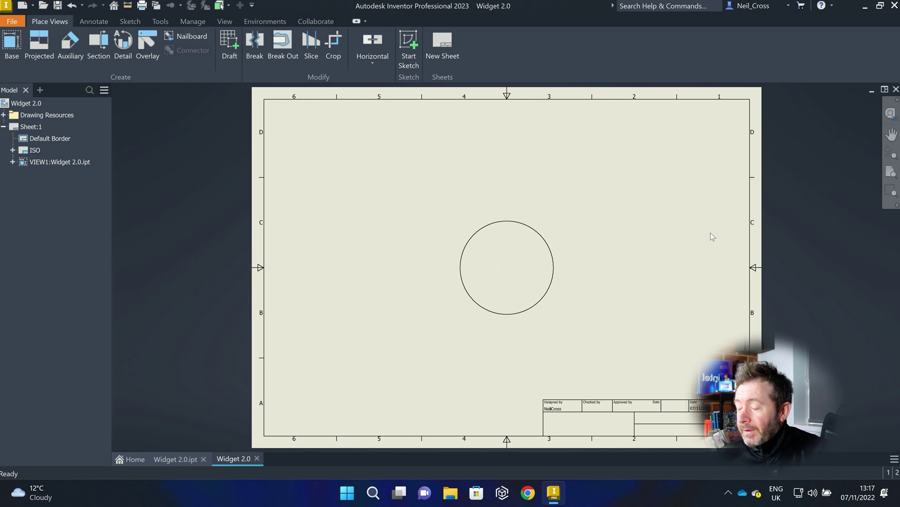
# Close the Widget 2.0 drawing, discarding its unsaved changes.
pyautogui.click(896, 89)
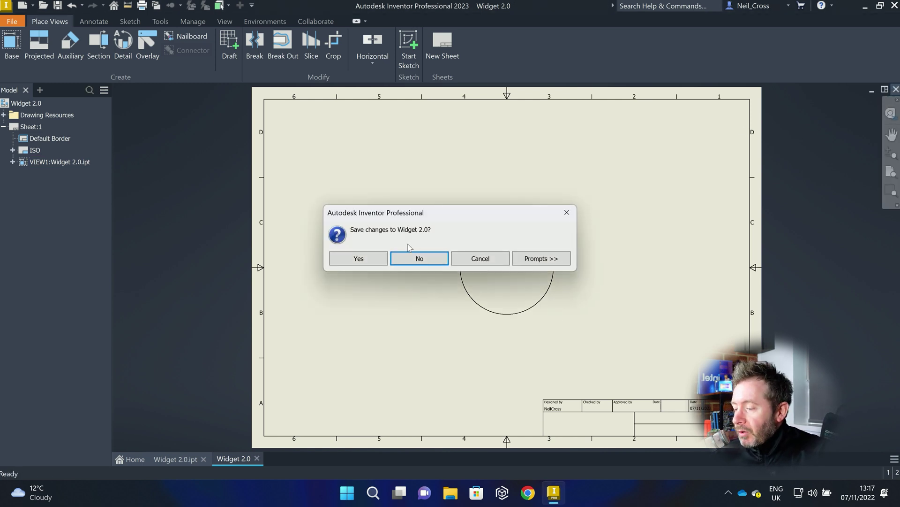
pyautogui.click(413, 257)
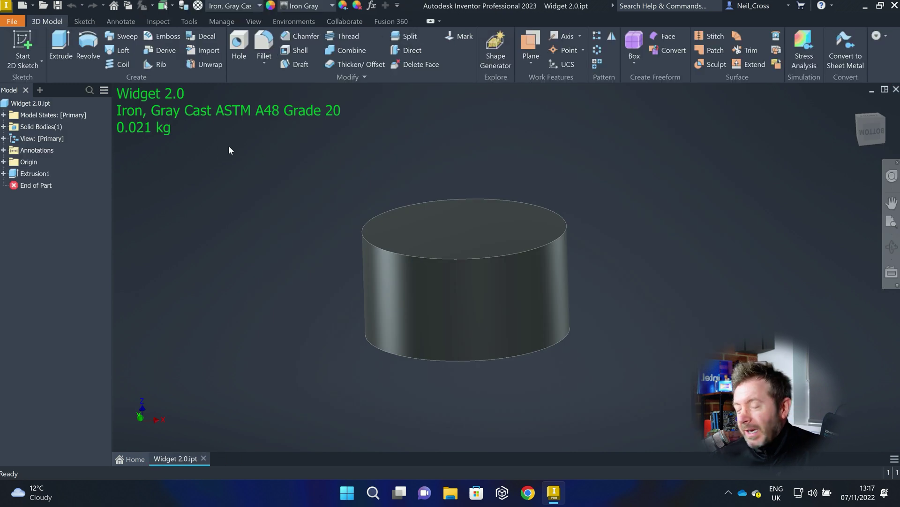